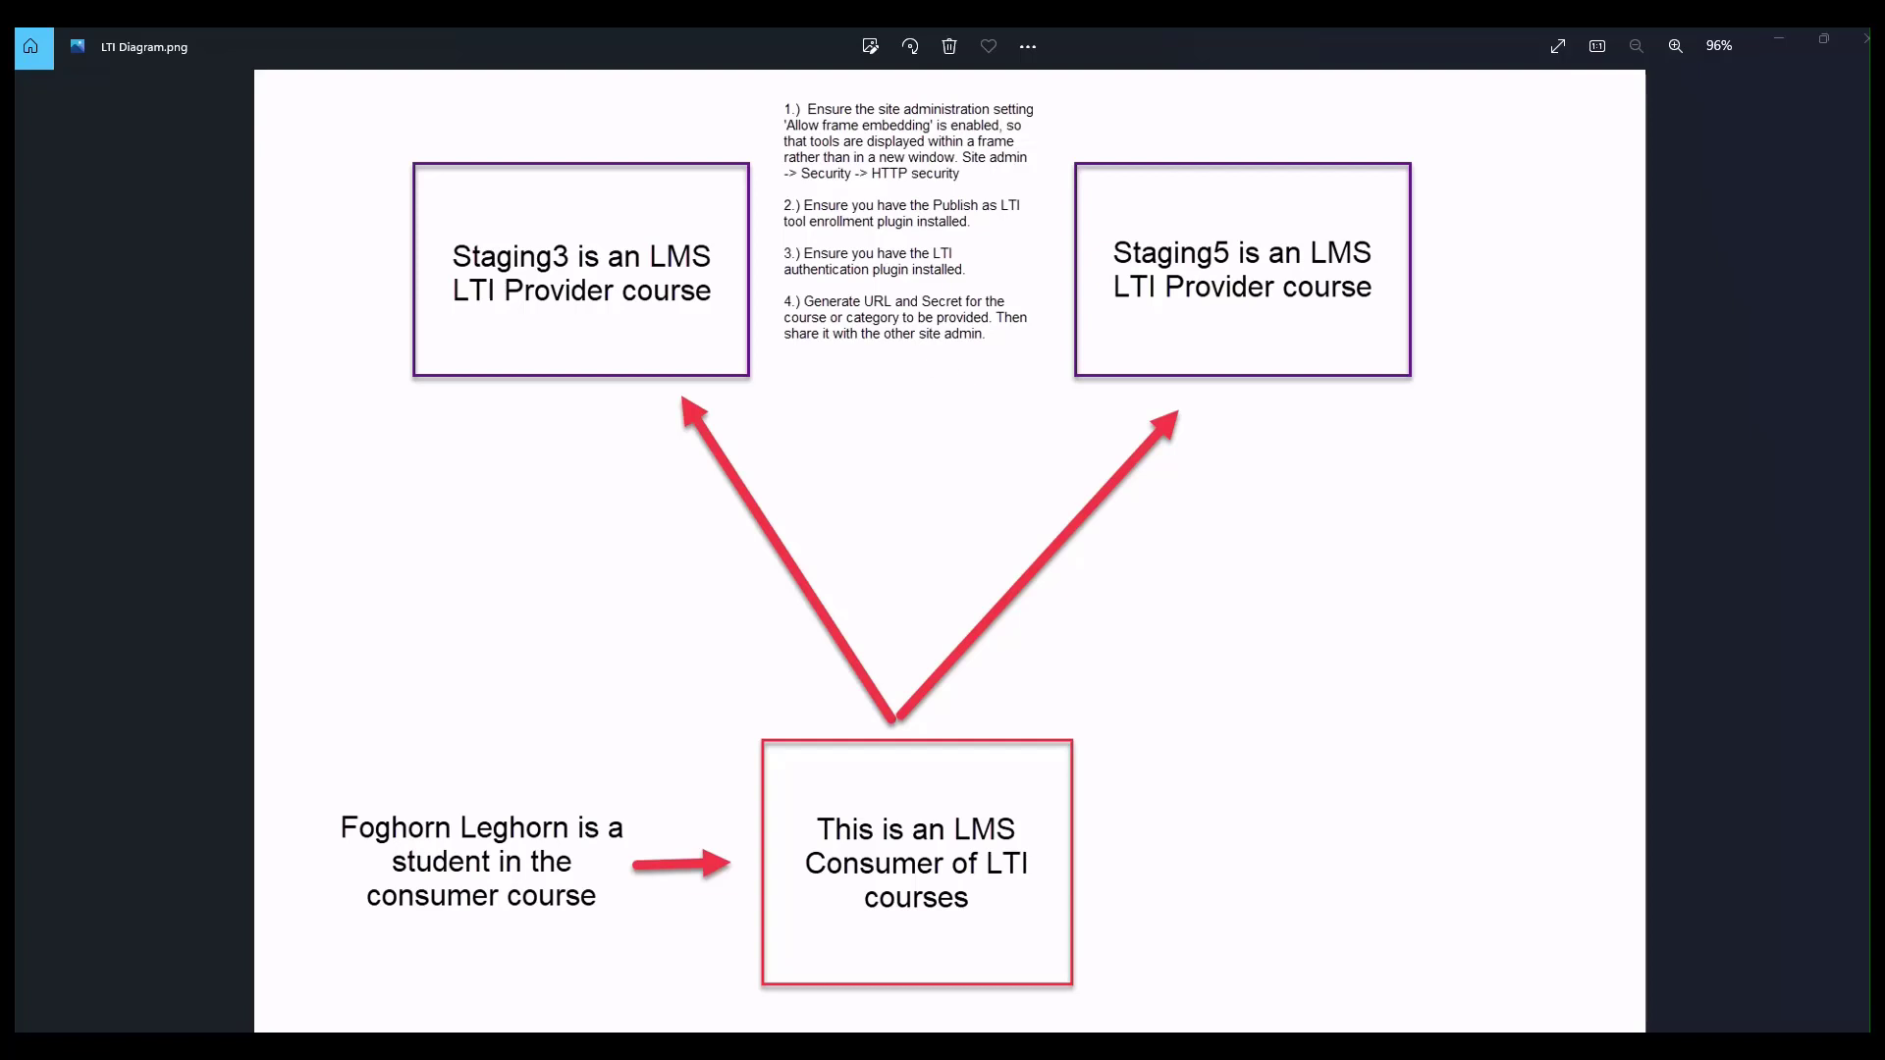
- Bring the Staging3 Test Course1 window full screen and toggle the Scorm sample and H5P sections
left_click_drag(0, 196, 1423, 124)
left_click(1460, 120)
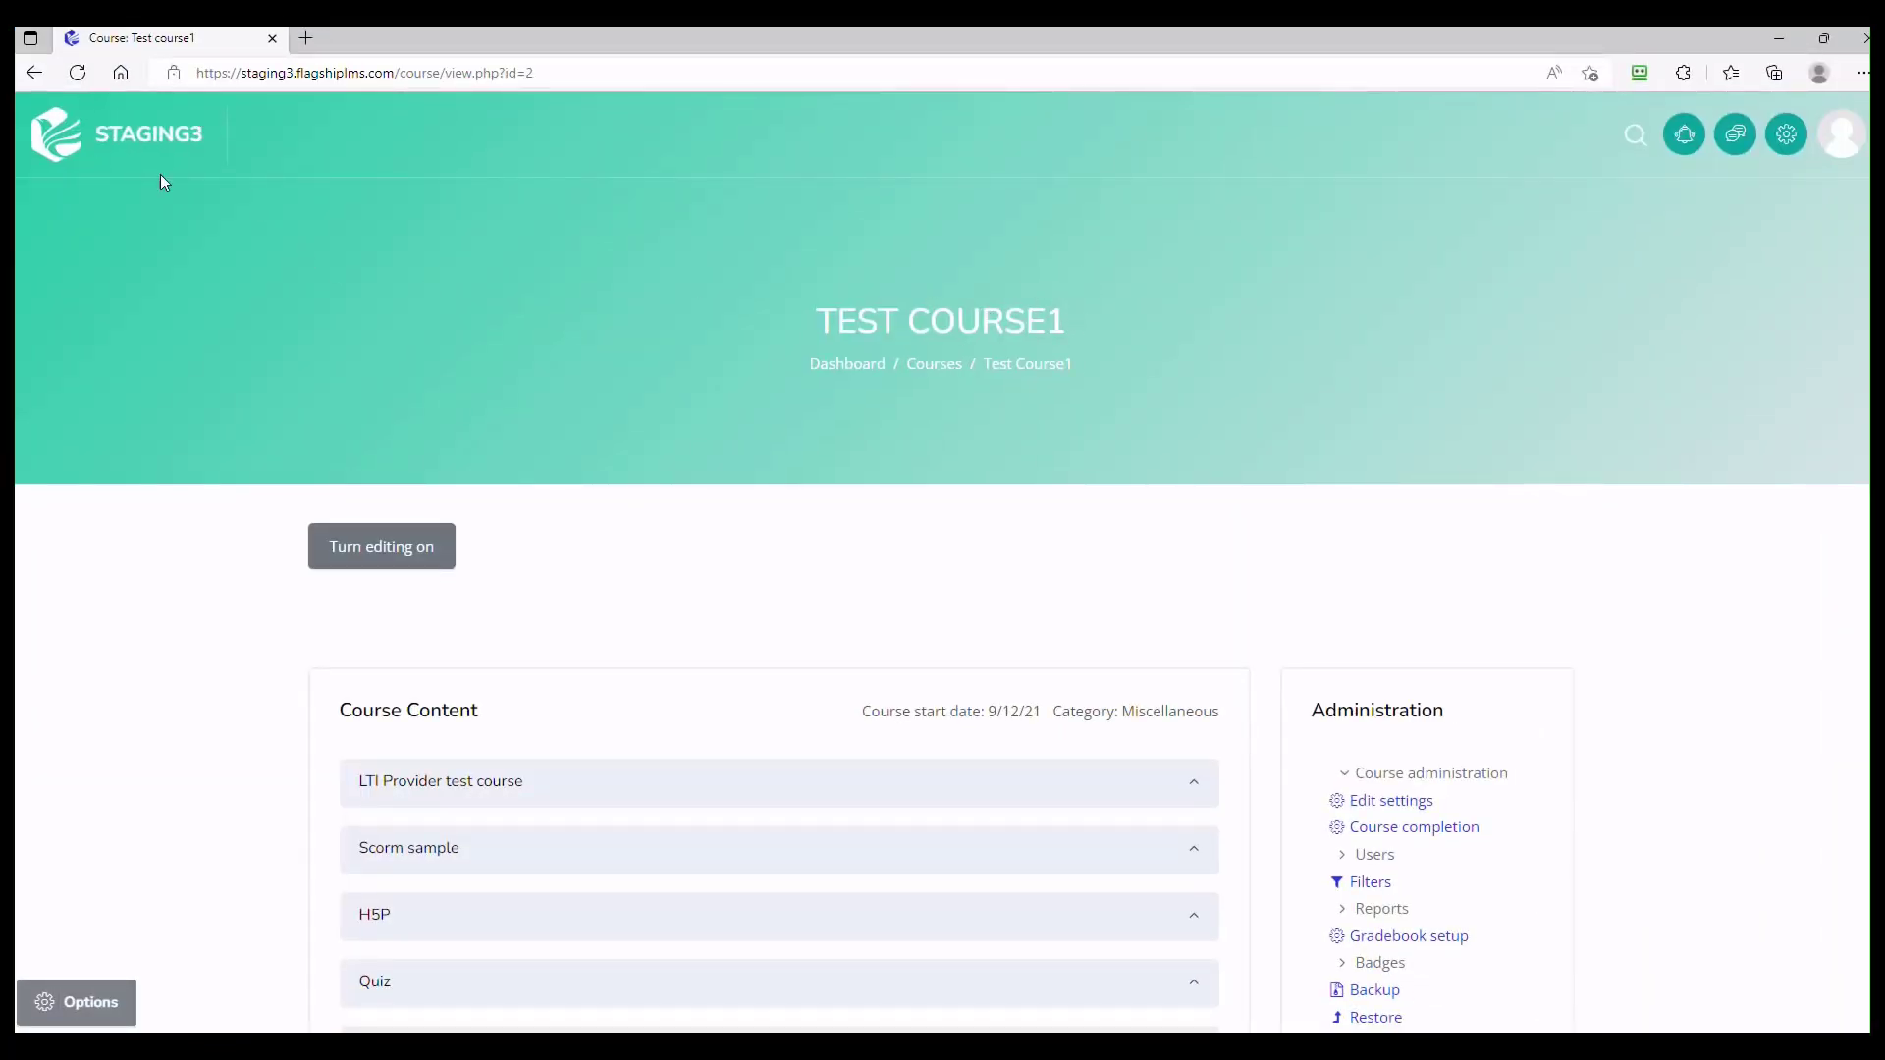
scroll(491, 550, "down", 2)
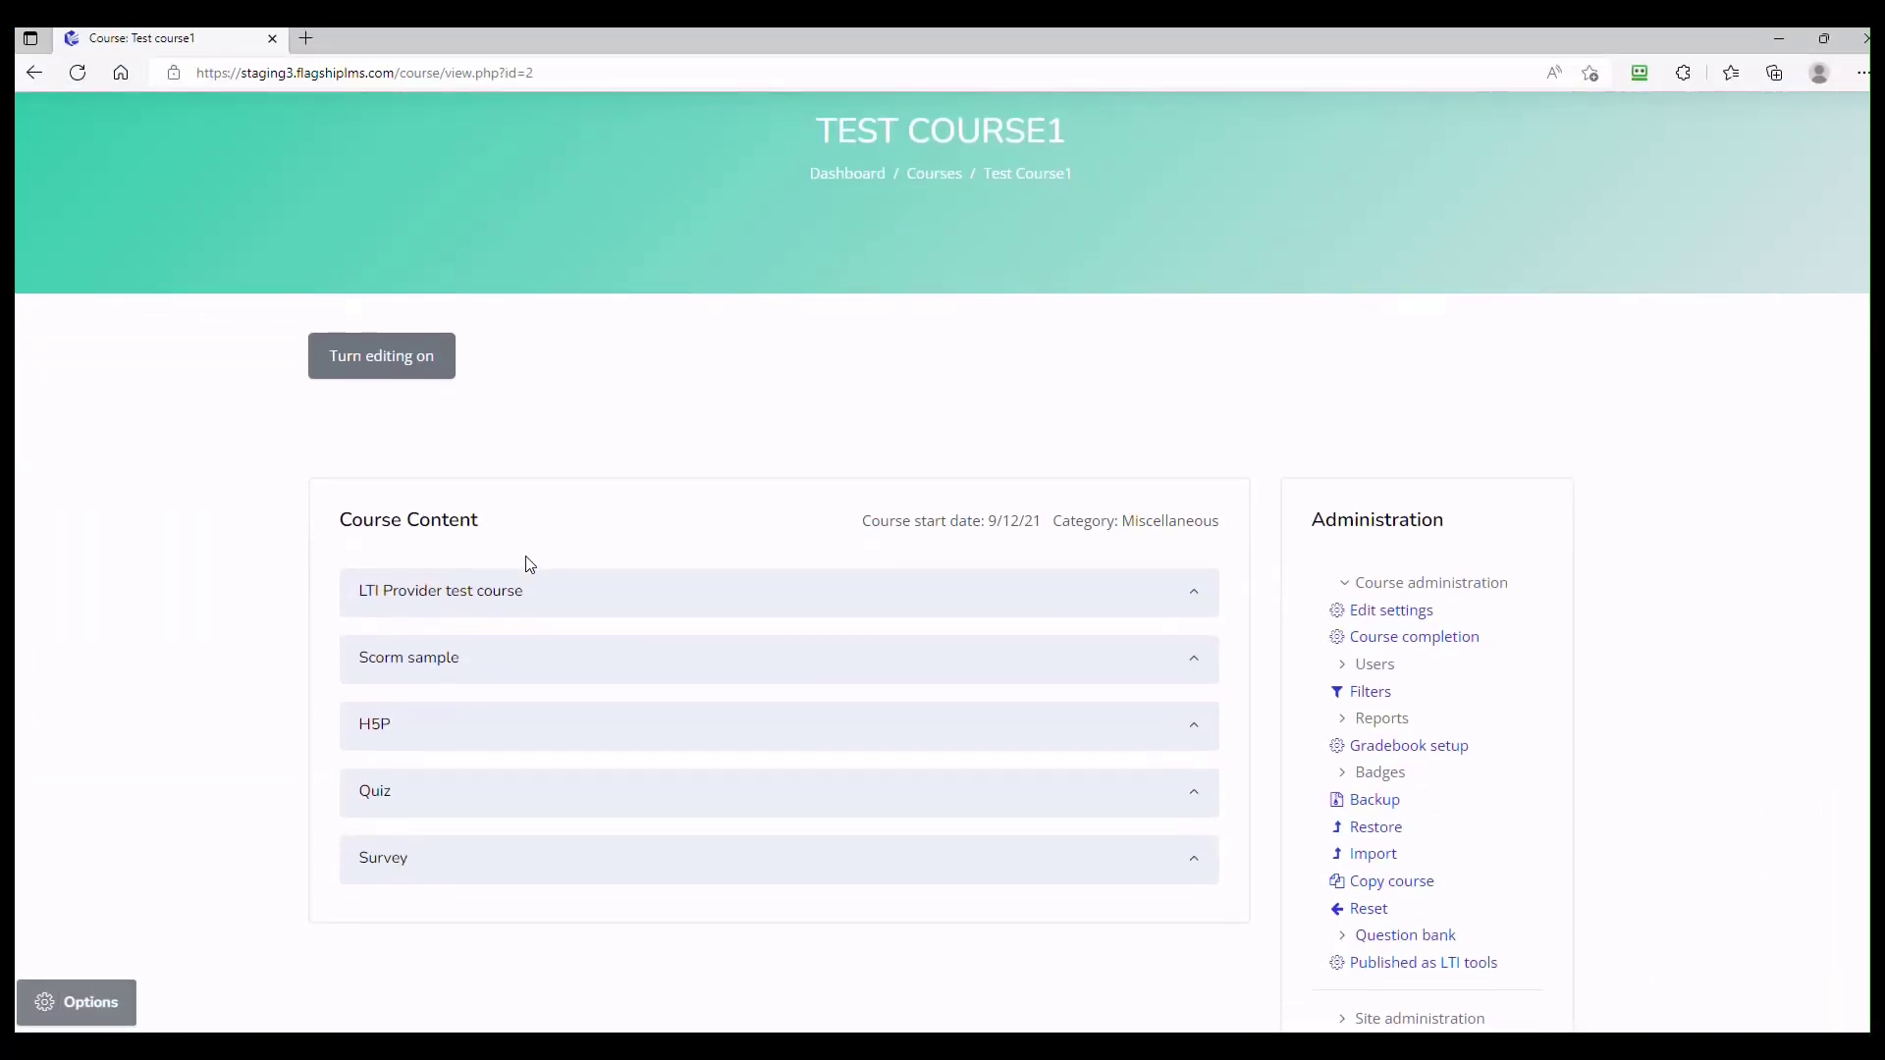
left_click(501, 658)
left_click(501, 660)
left_click(492, 731)
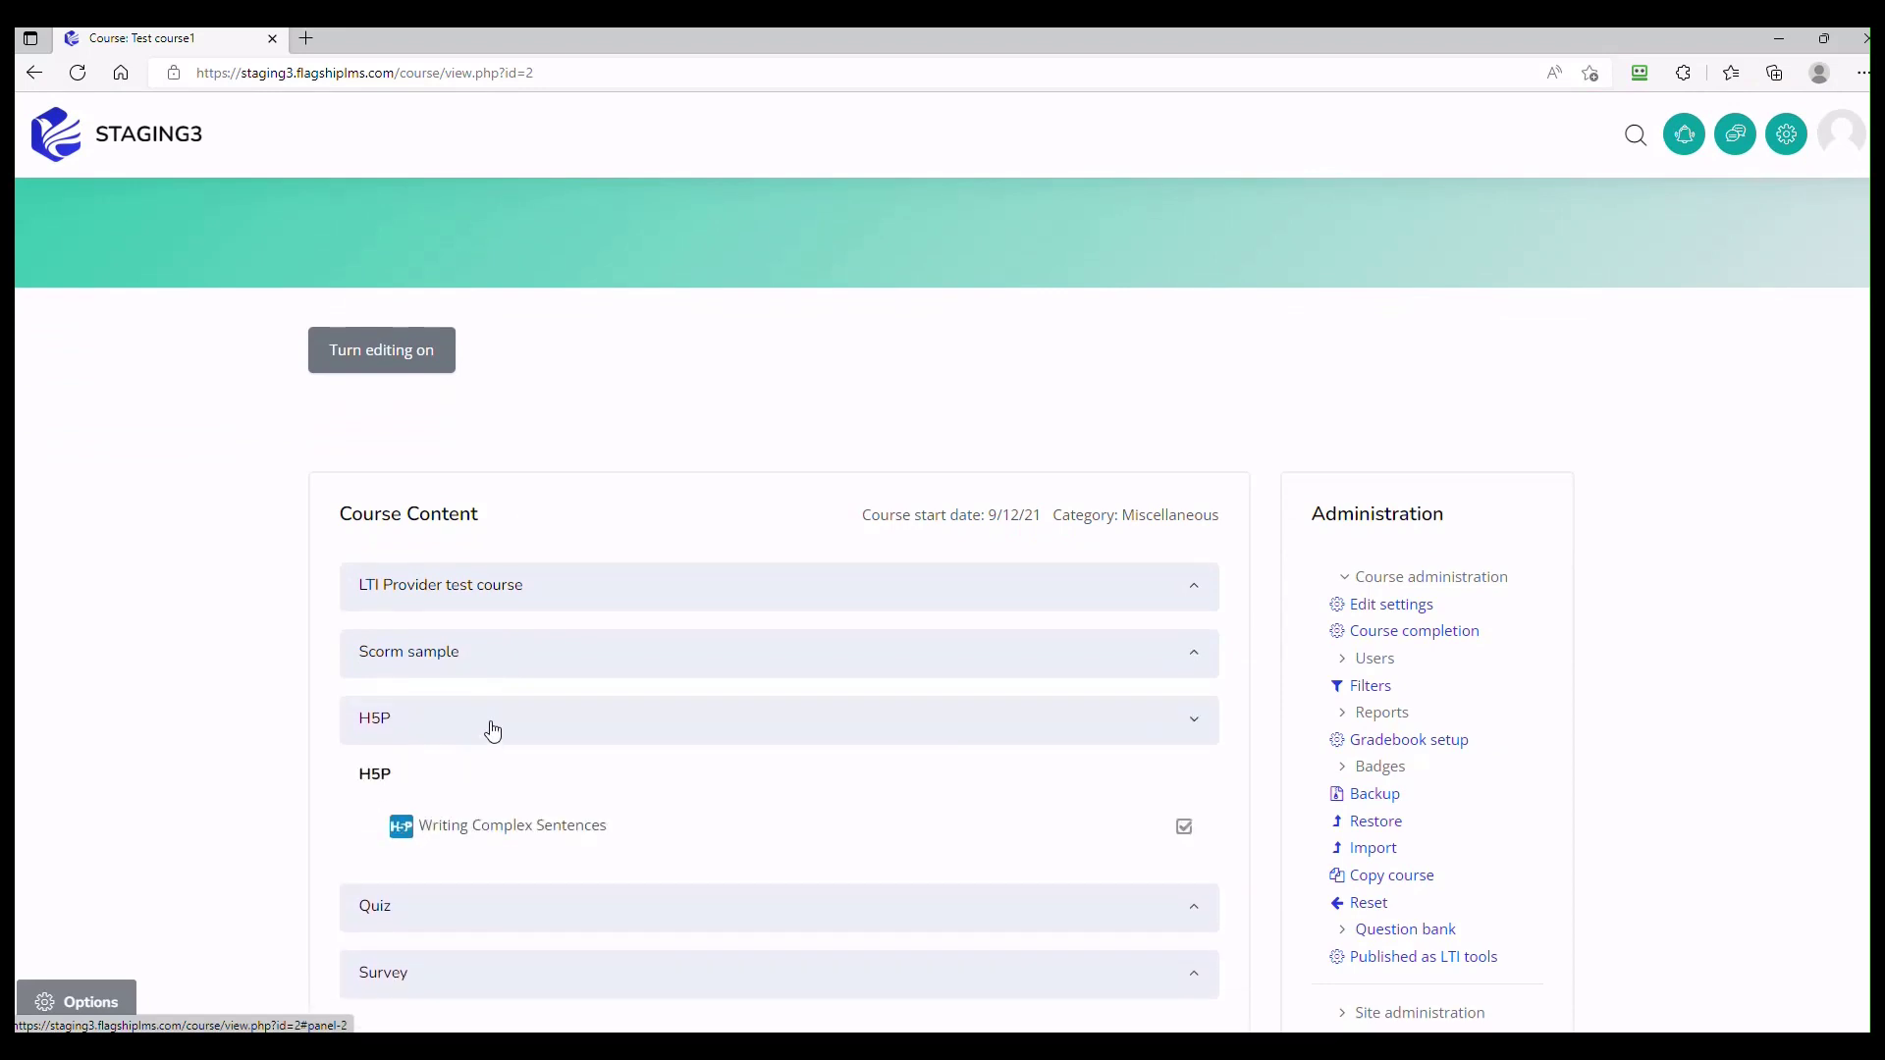
left_click(488, 728)
- Toggle Quiz and Survey, then expand the LTI Provider test course and Scorm sample sections
left_click(476, 800)
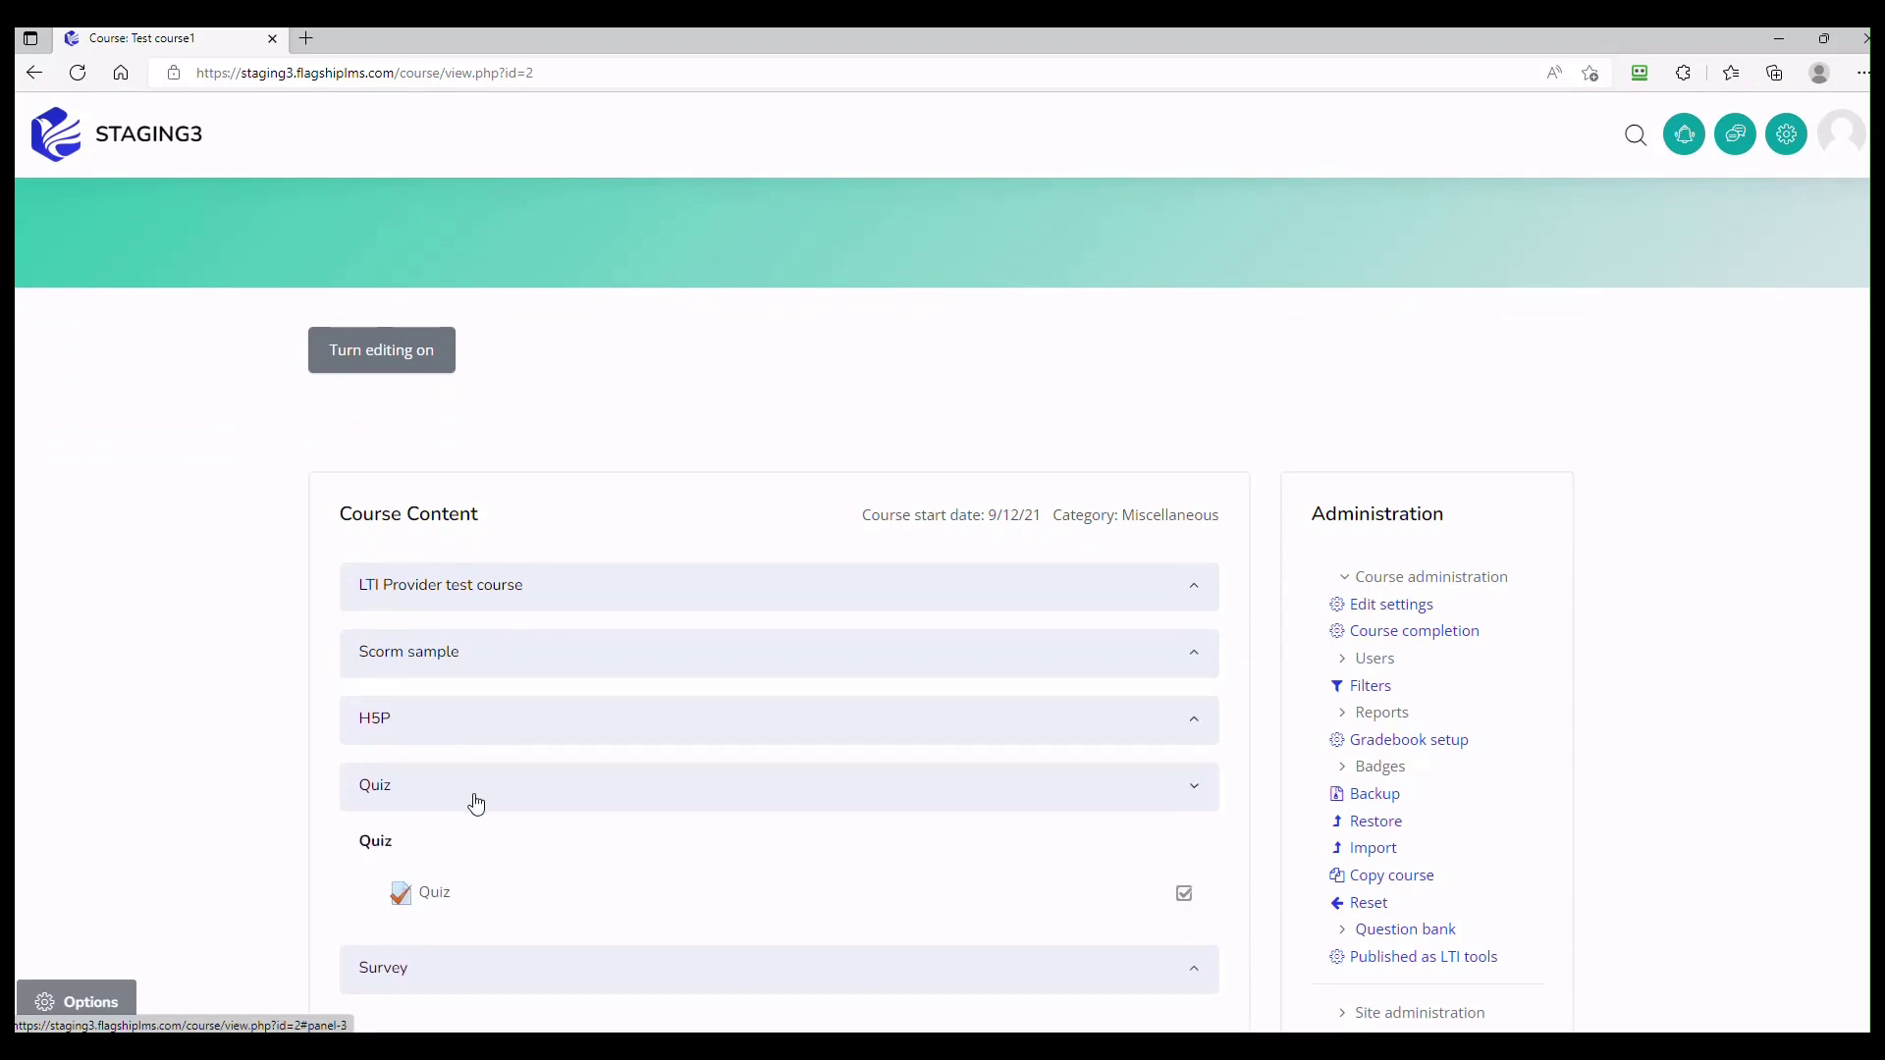
left_click(471, 797)
left_click(462, 861)
left_click(462, 861)
left_click(523, 583)
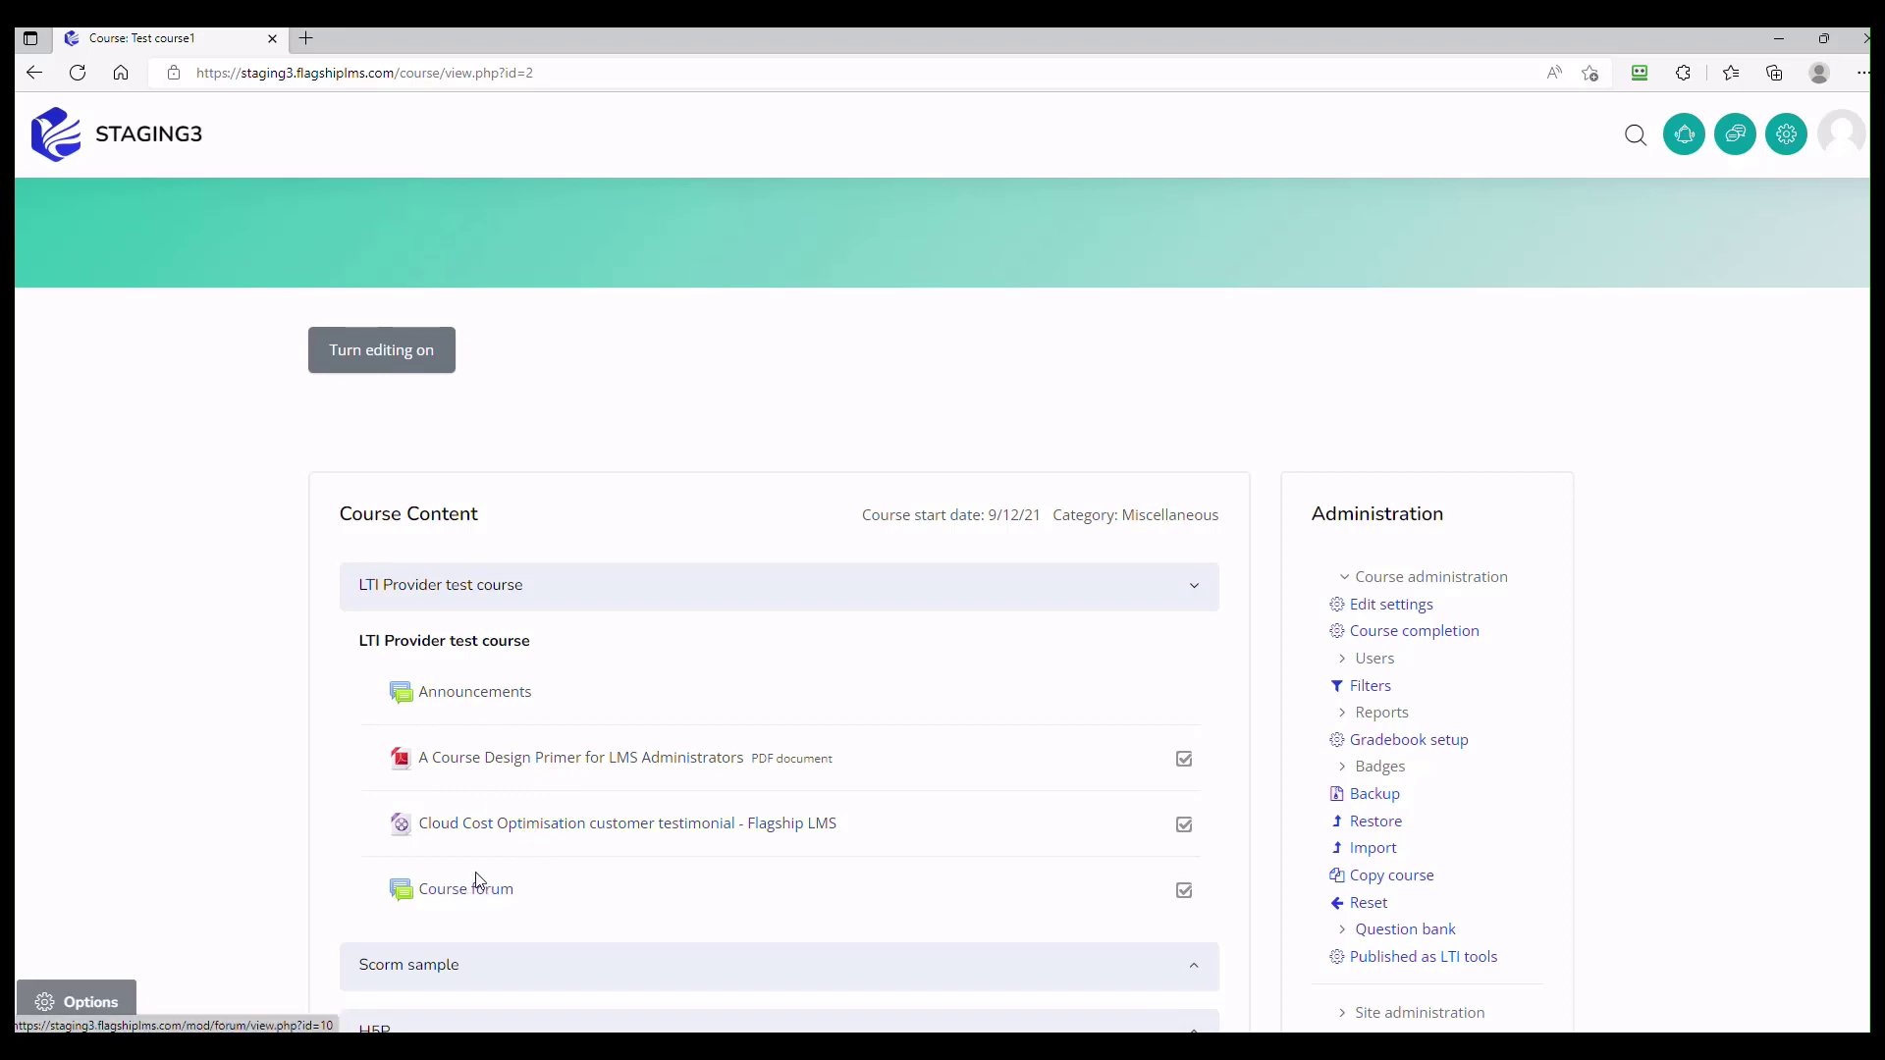
scroll(480, 874, "down", 3)
left_click(437, 666)
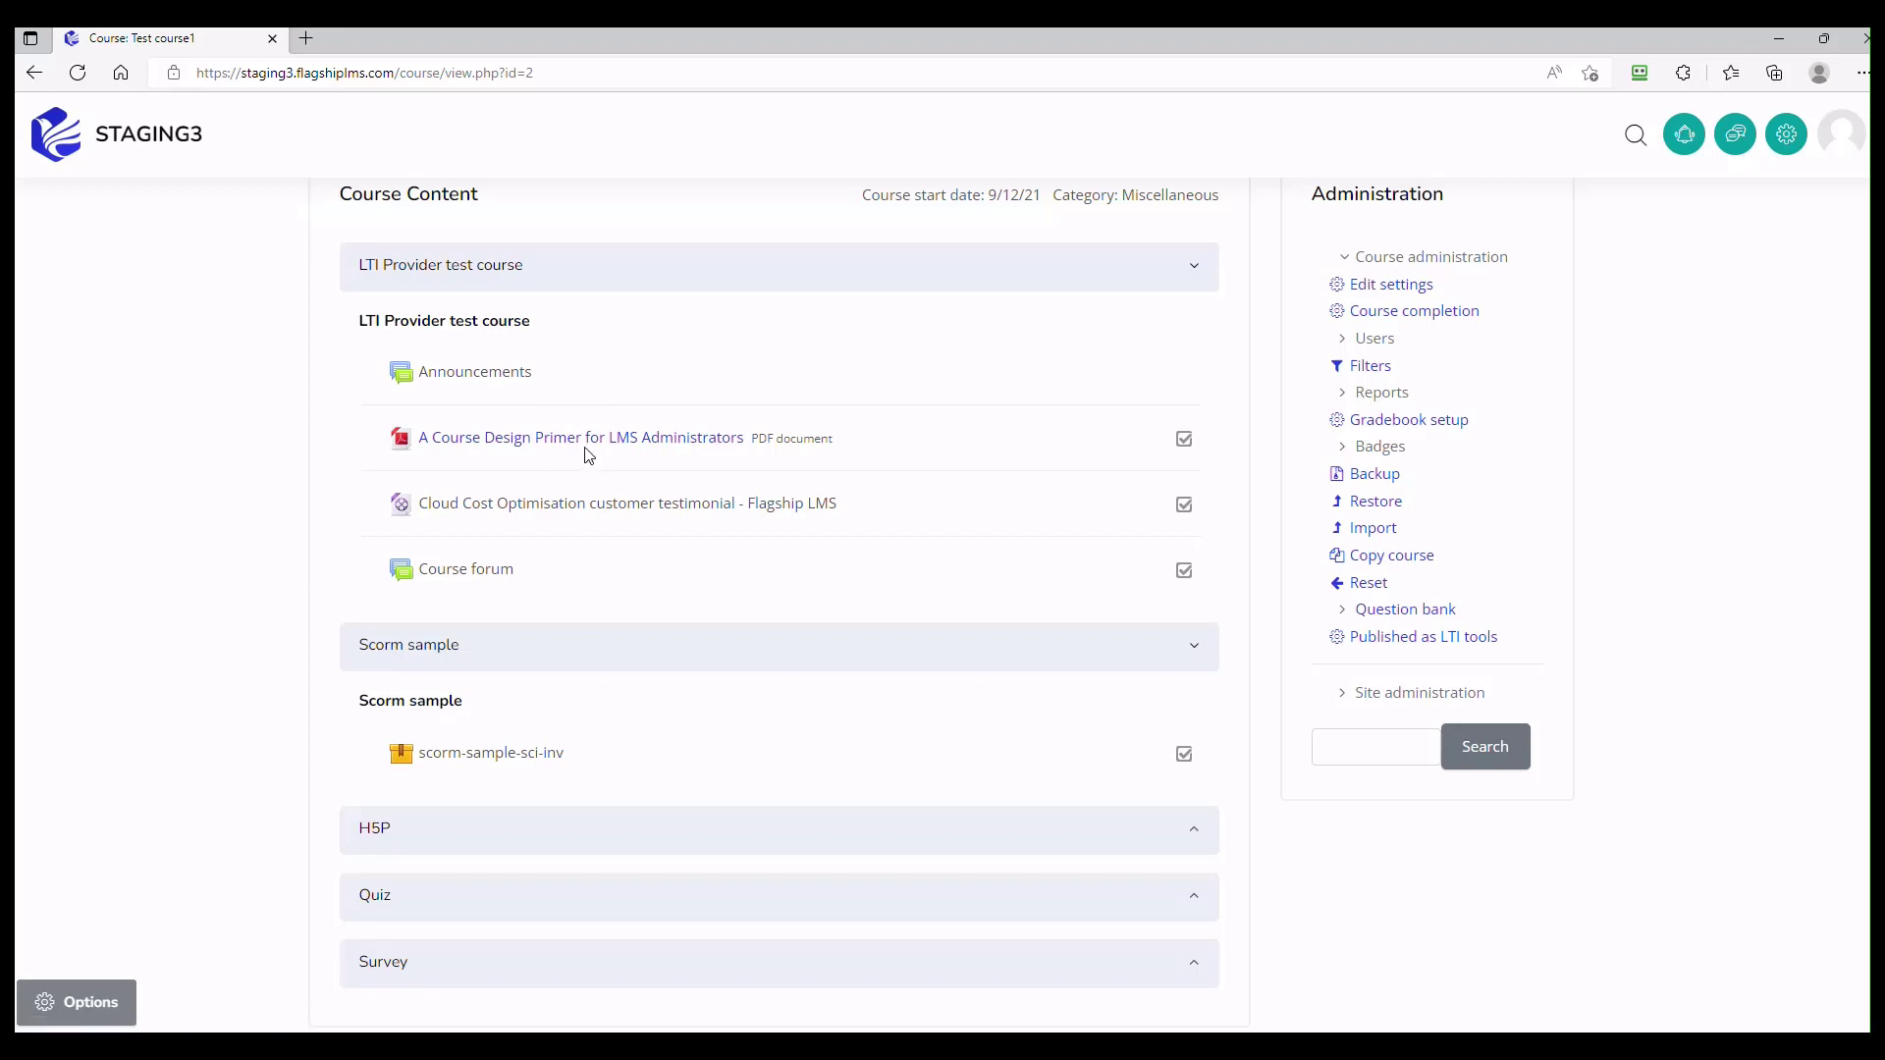
- Return to the Staging5 window full screen and go to the Test Course2 course page
key("alt+Tab")
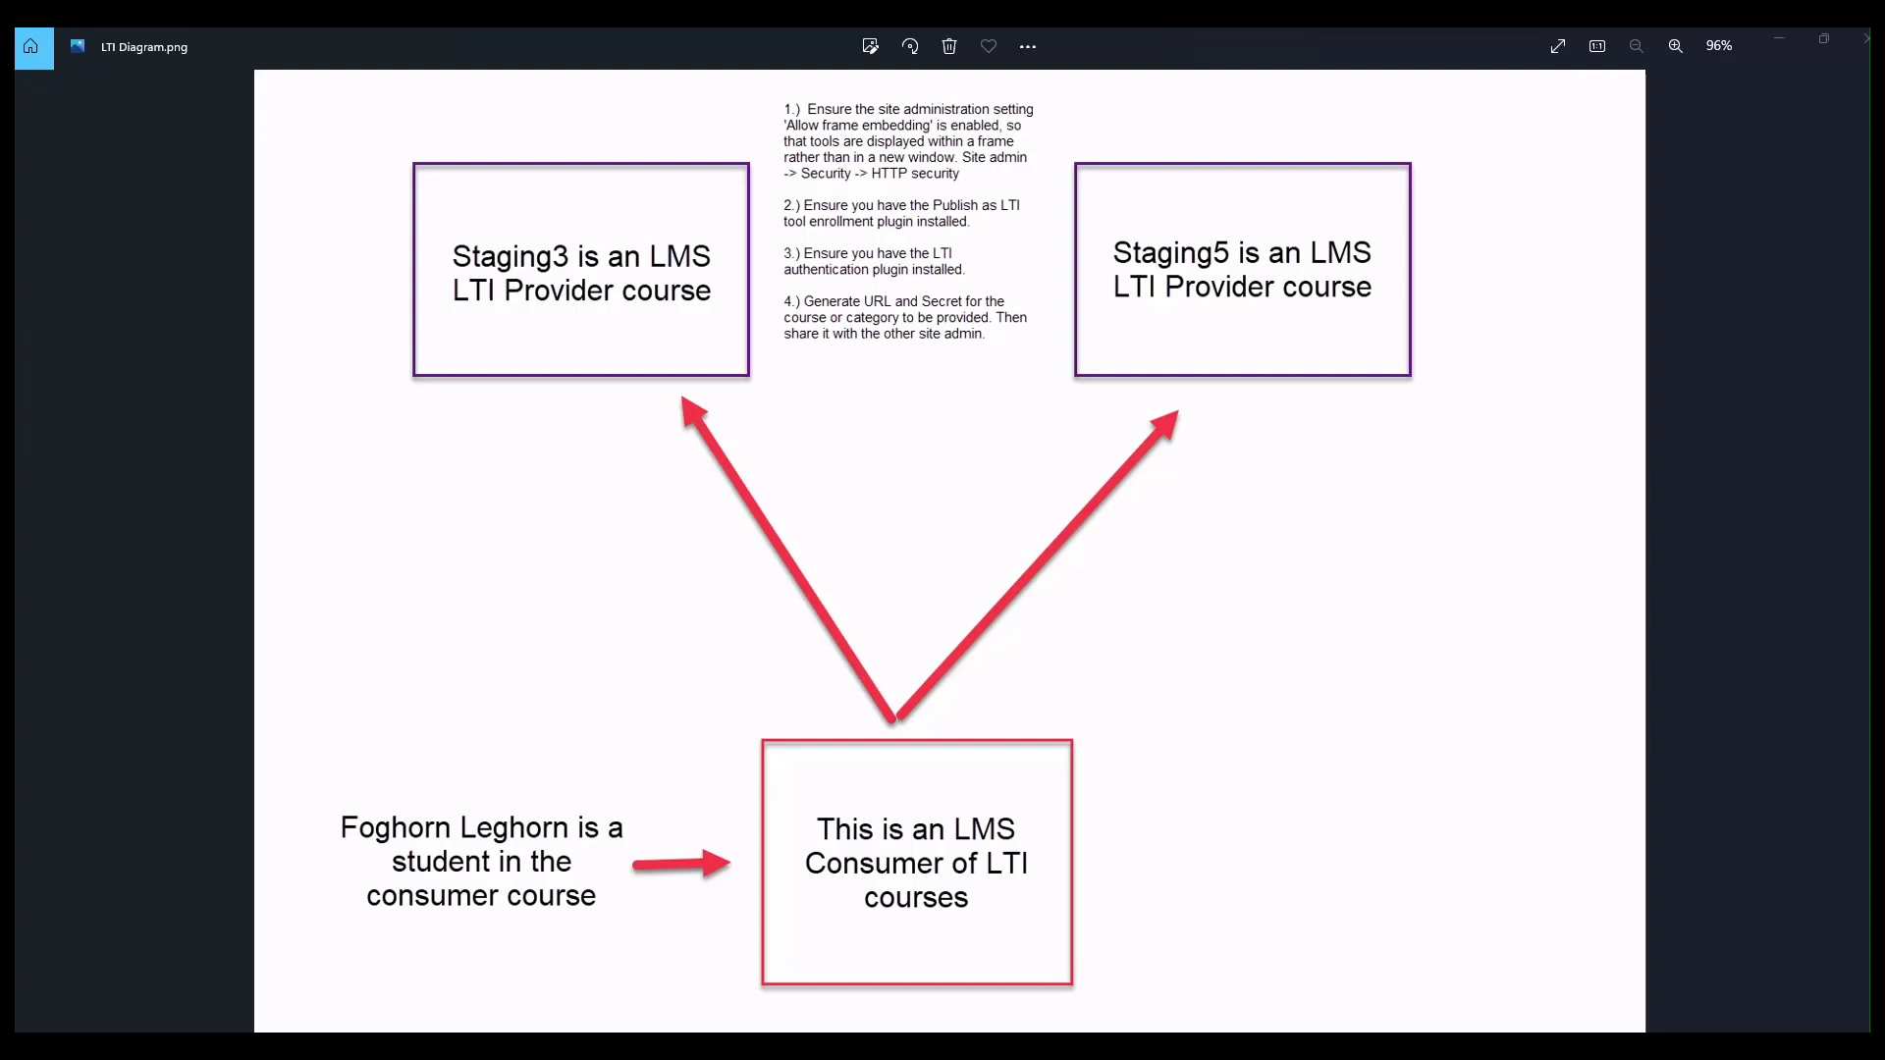
key("alt+Tab")
left_click(1231, 121)
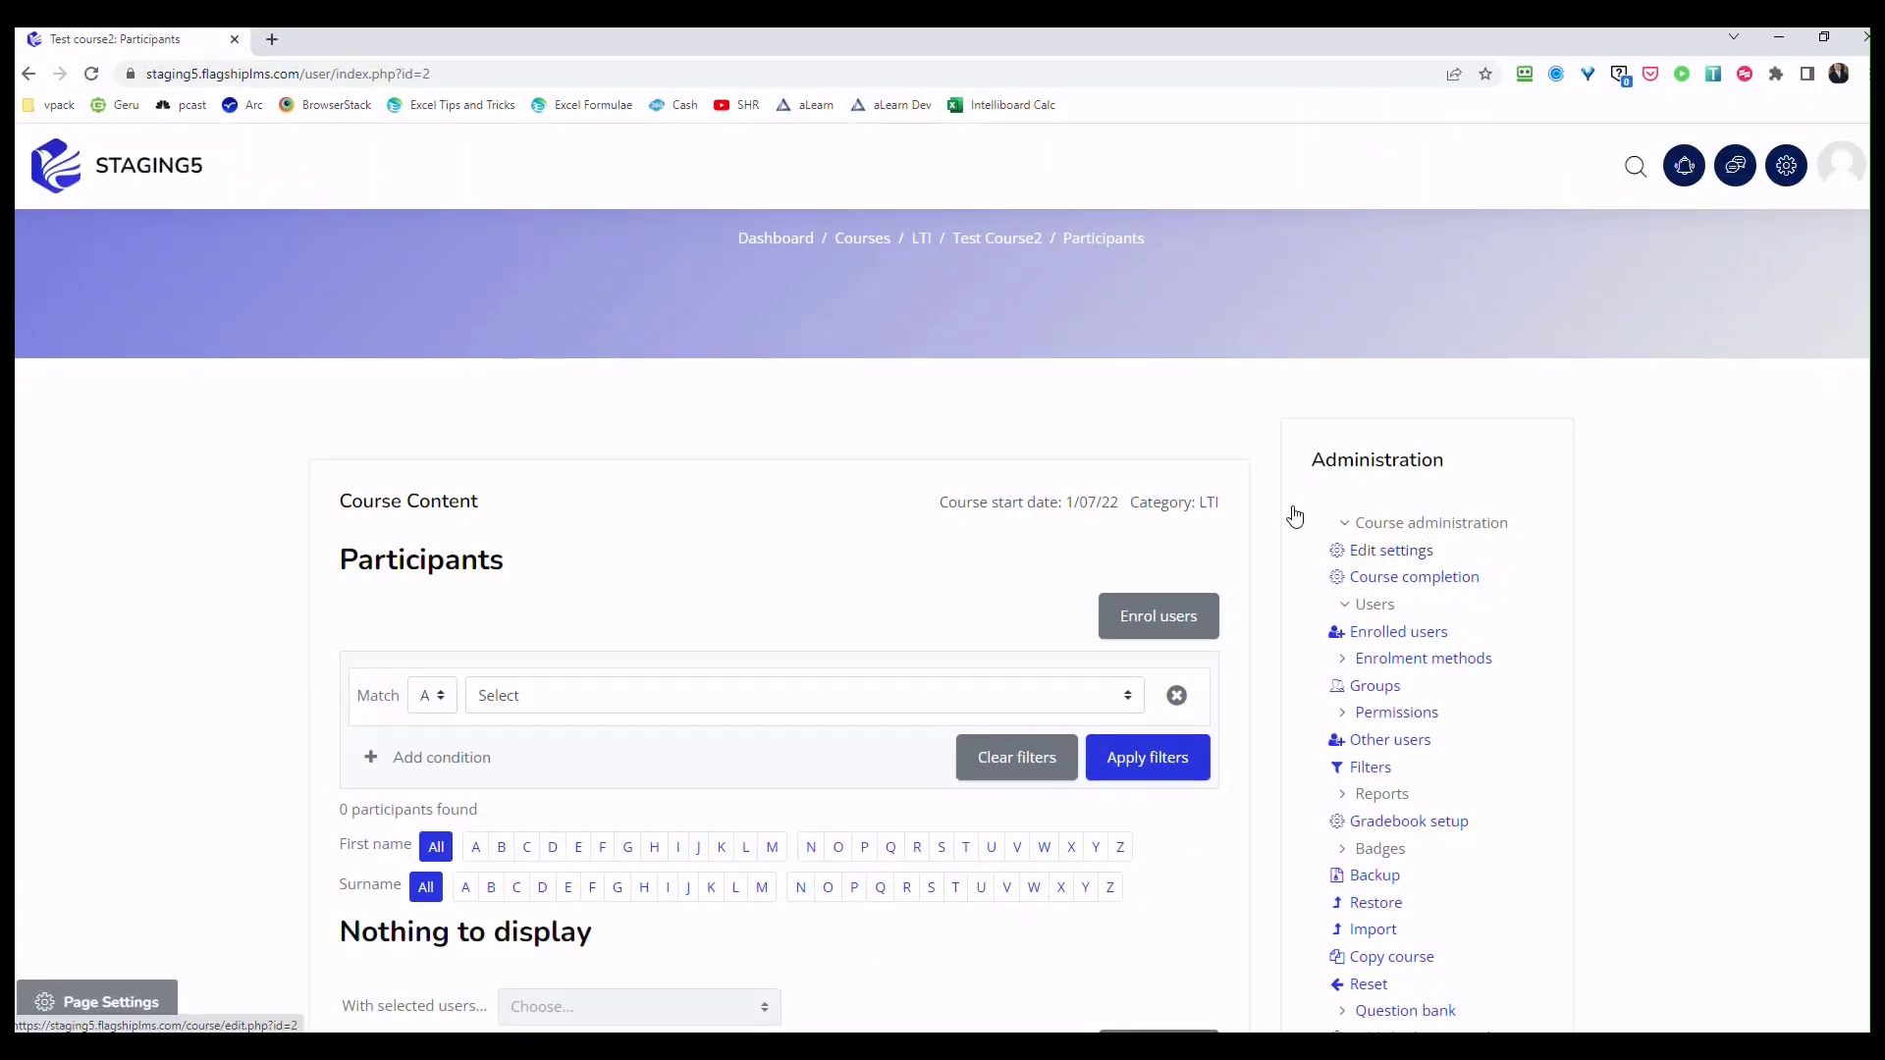
left_click(971, 248)
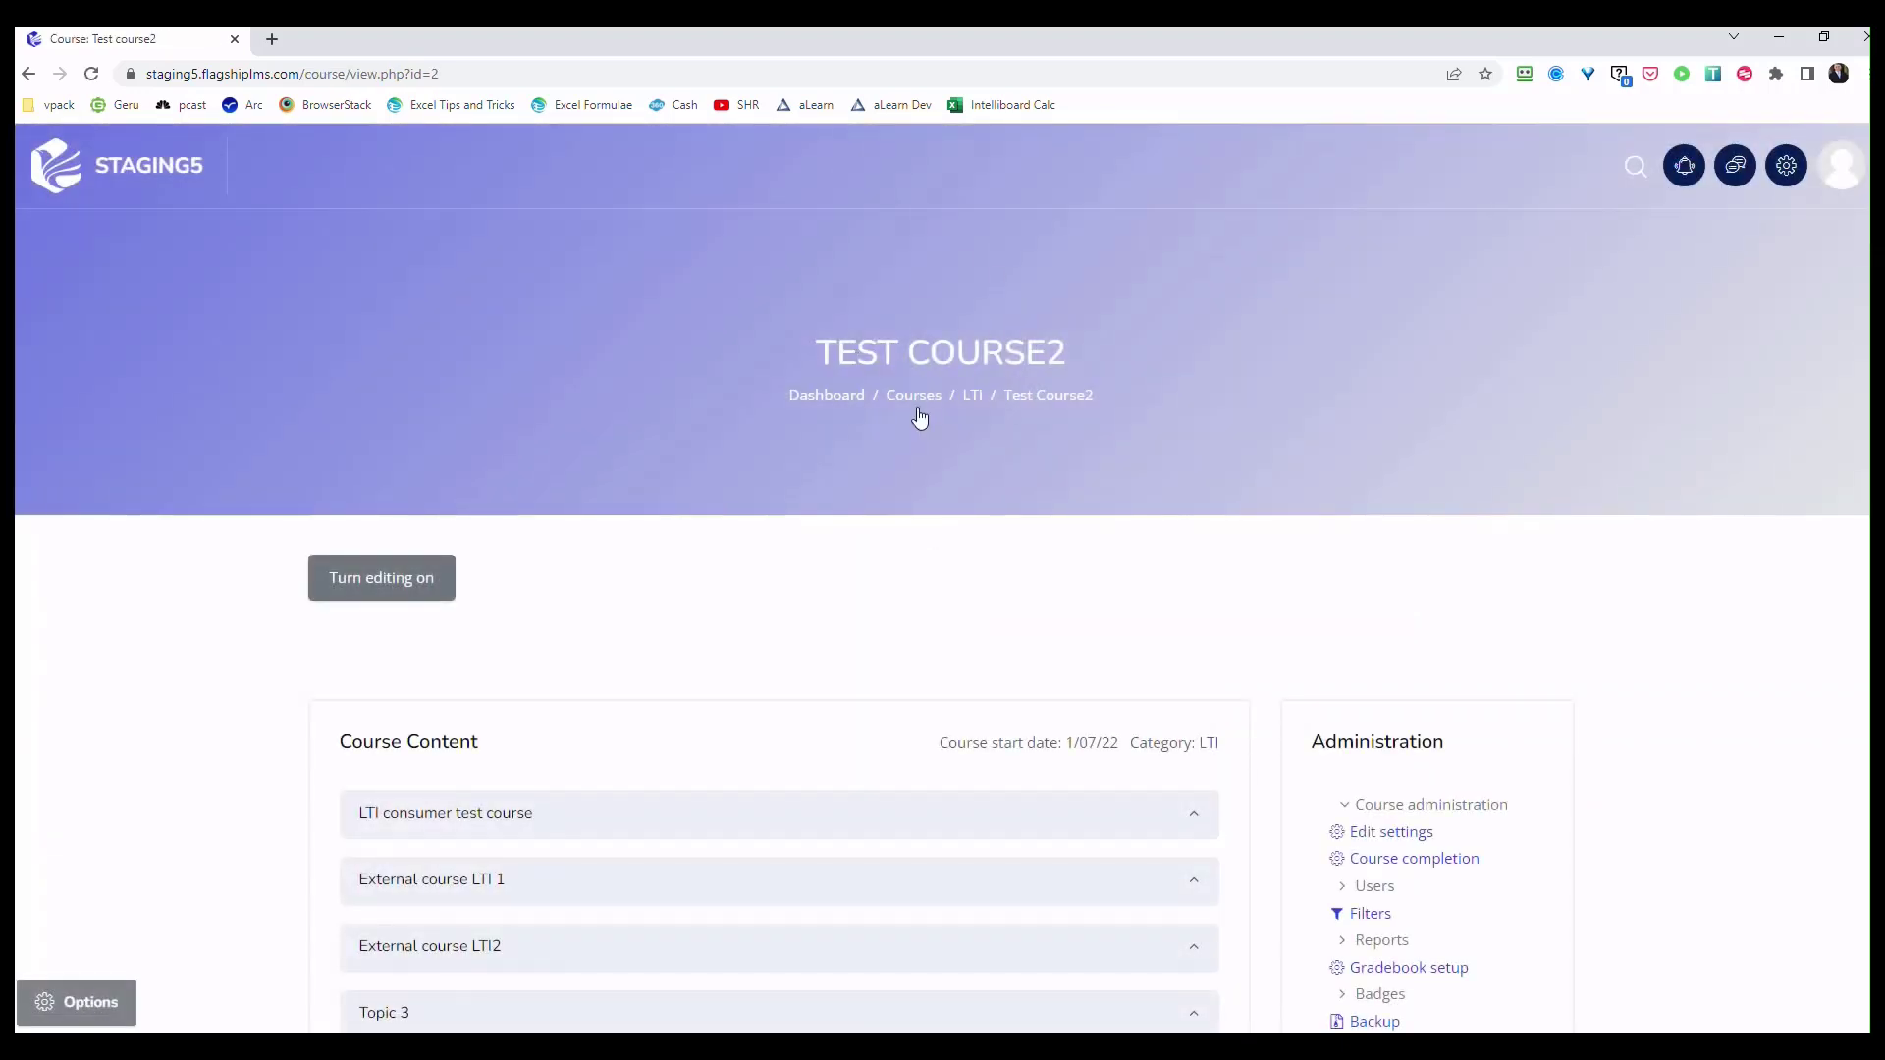
- Expand and collapse External course LTI 1, LTI consumer test course and External course LTI2
scroll(527, 434, "down", 3)
left_click(571, 607)
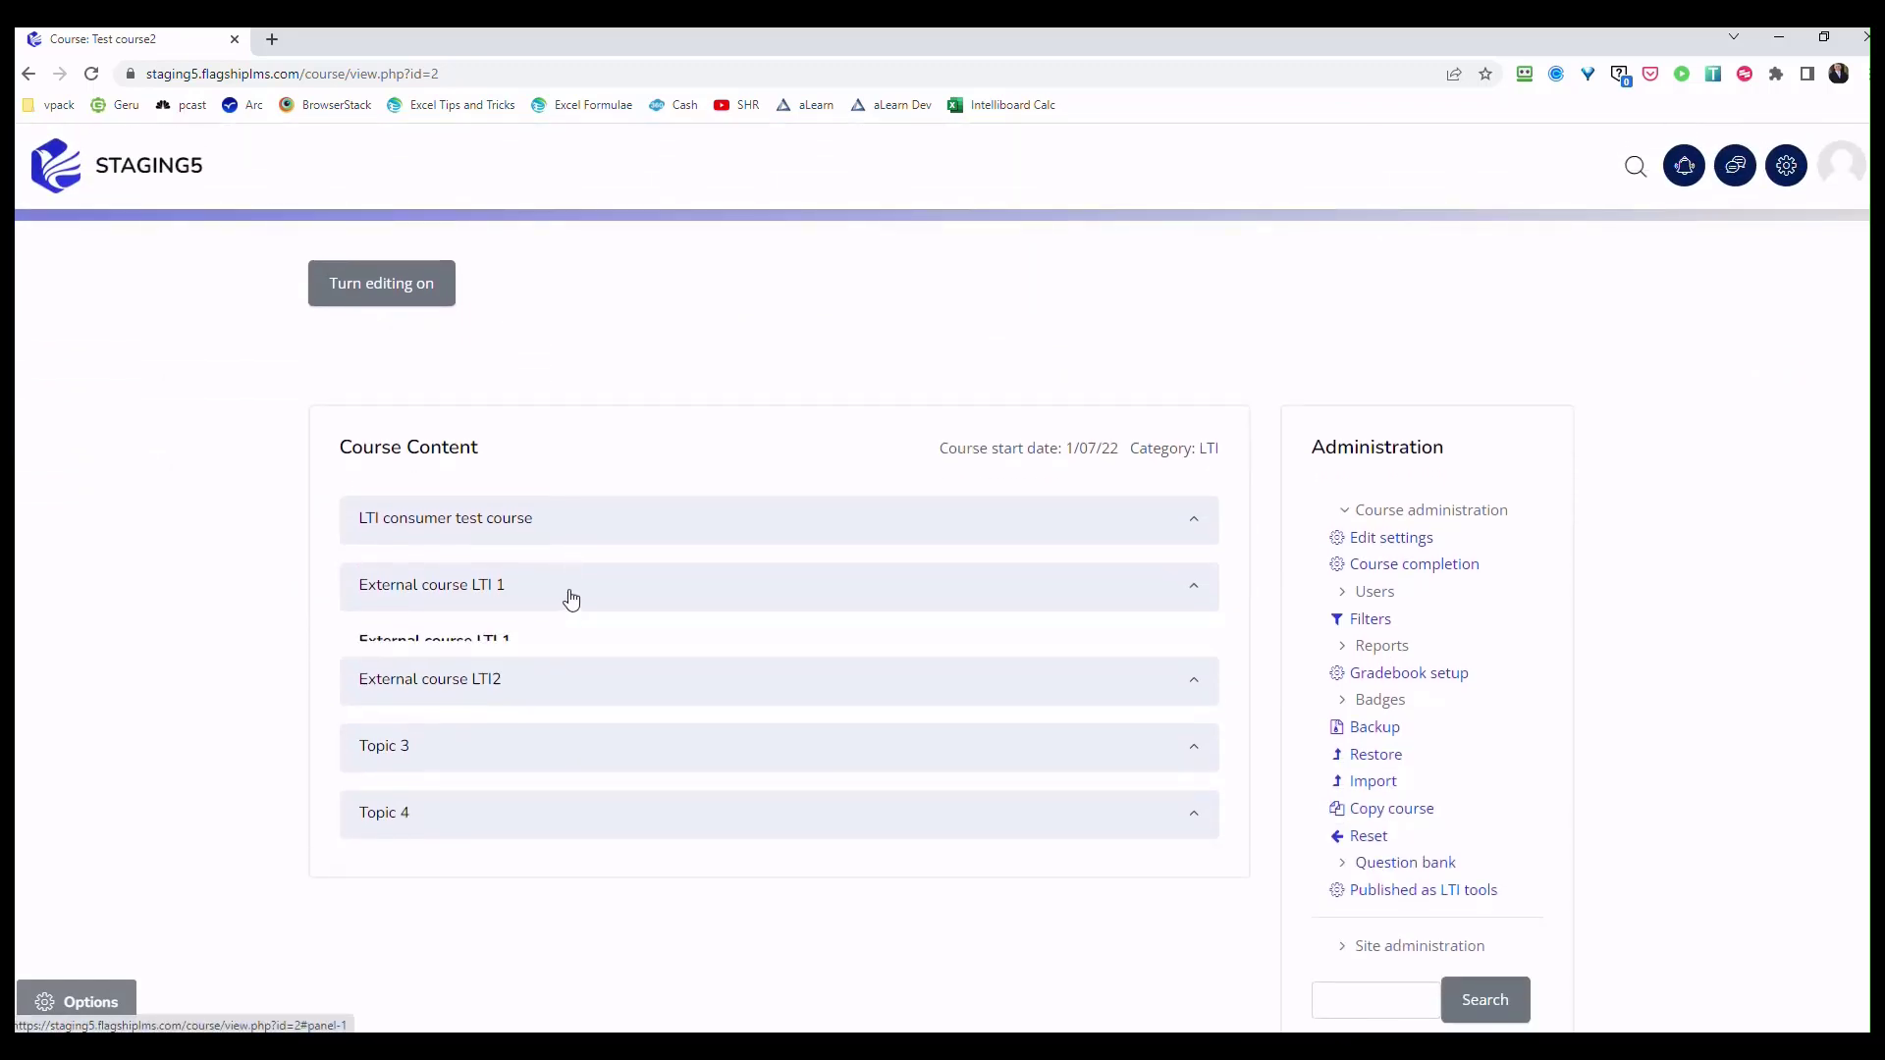
left_click(571, 600)
left_click(599, 531)
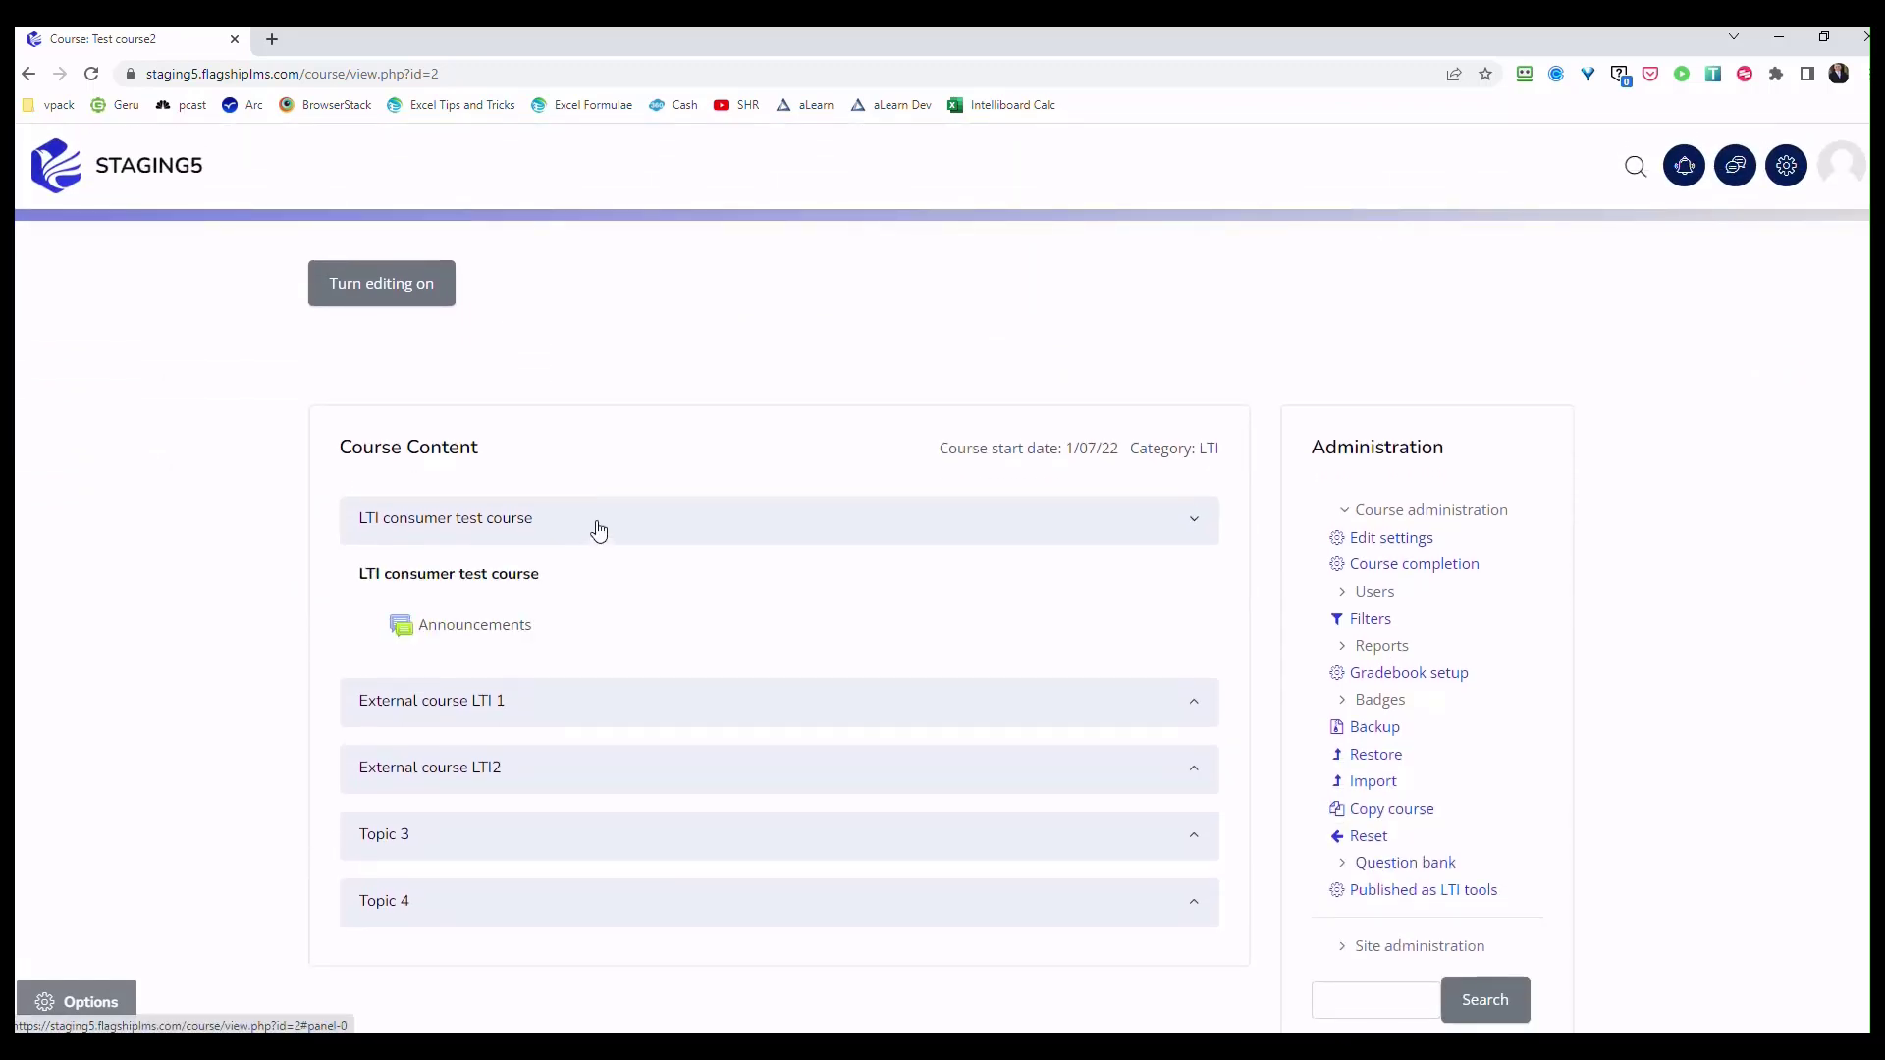
left_click(597, 527)
left_click(540, 672)
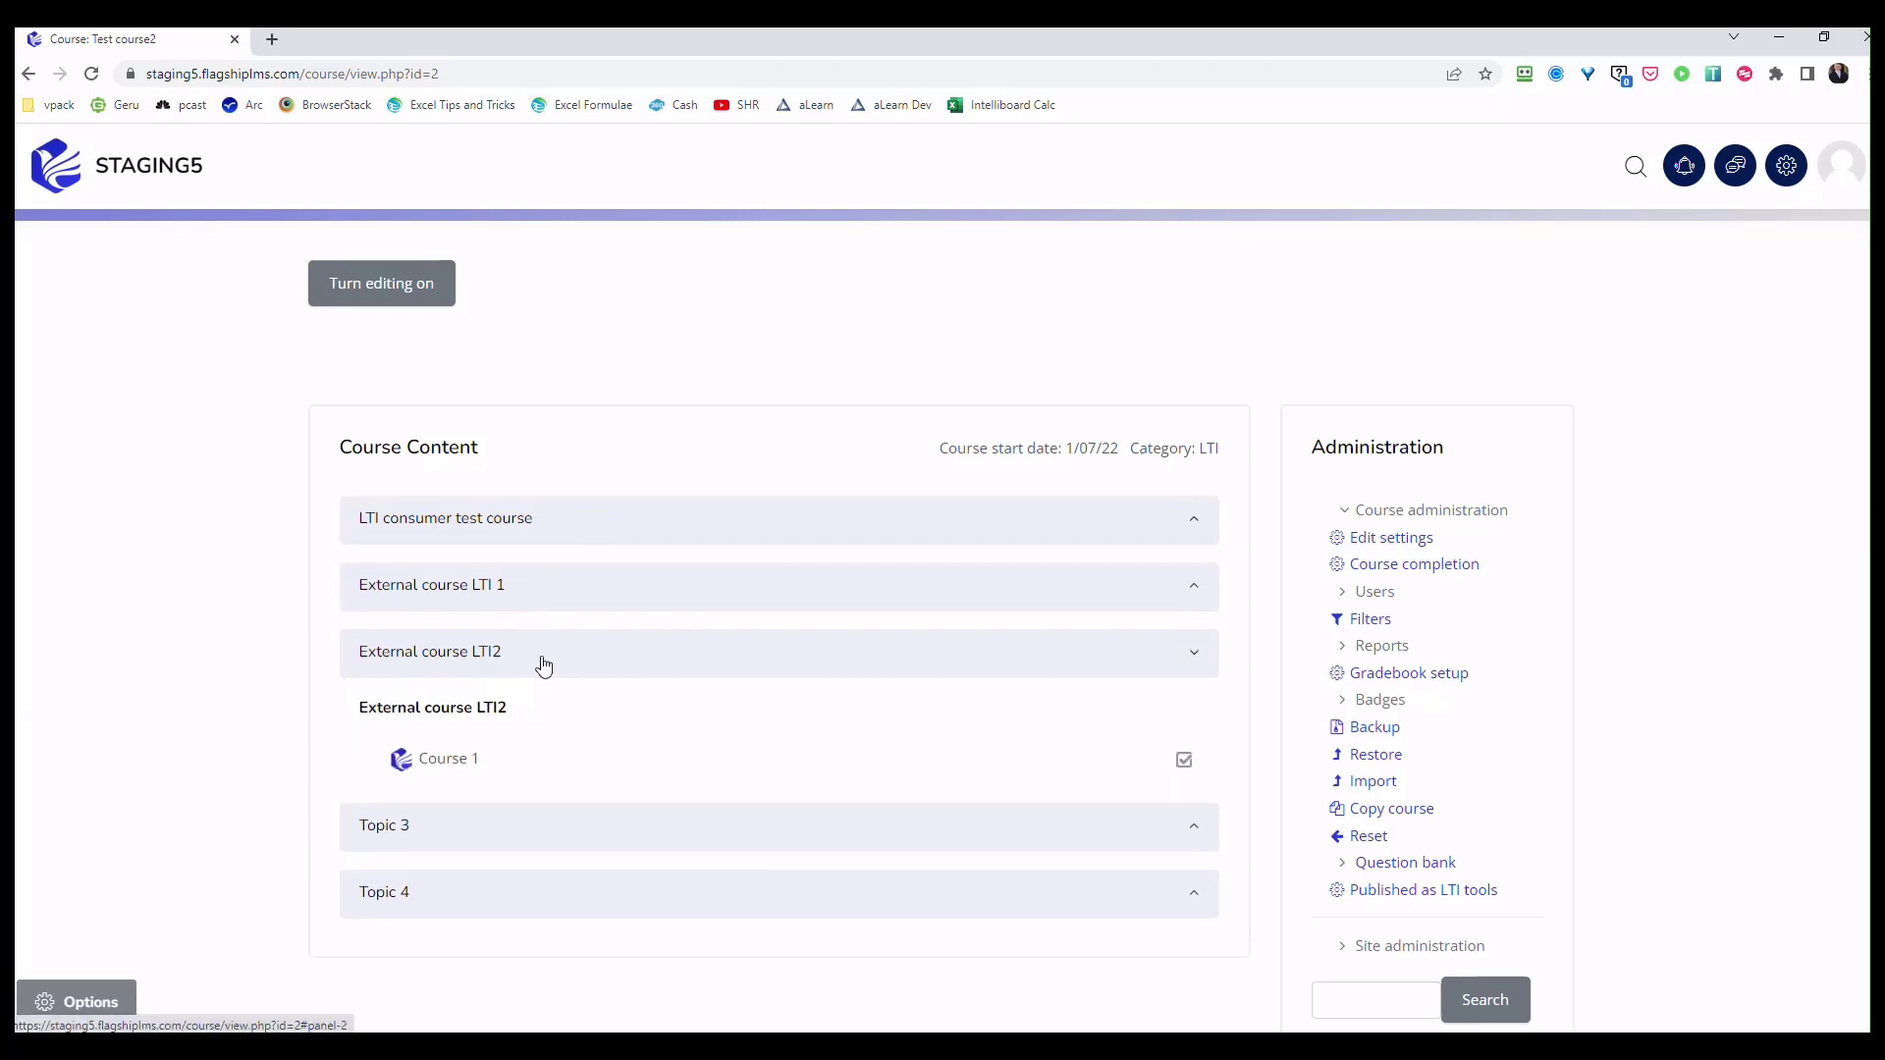
left_click(539, 677)
- Expand Topic 3 and Topic 4, toggle LTI consumer test course, then collapse Topic 3
left_click(517, 734)
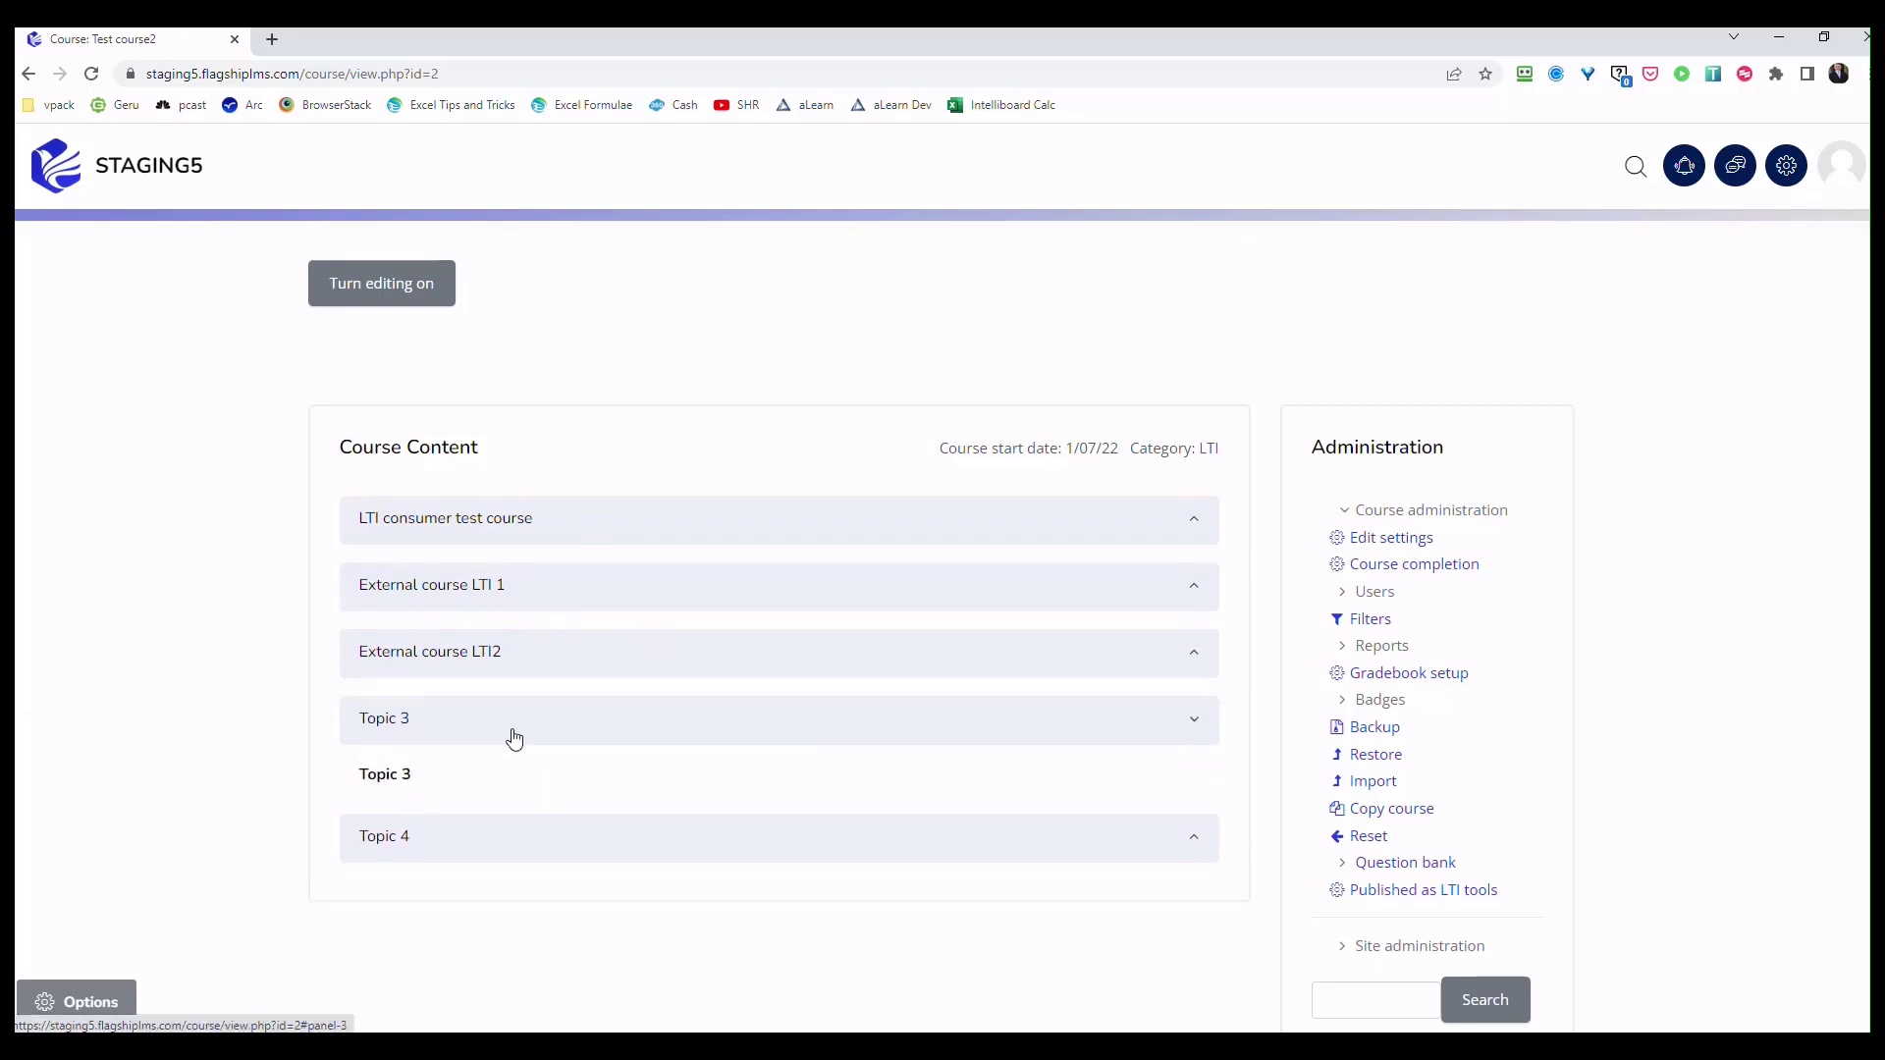
left_click(477, 841)
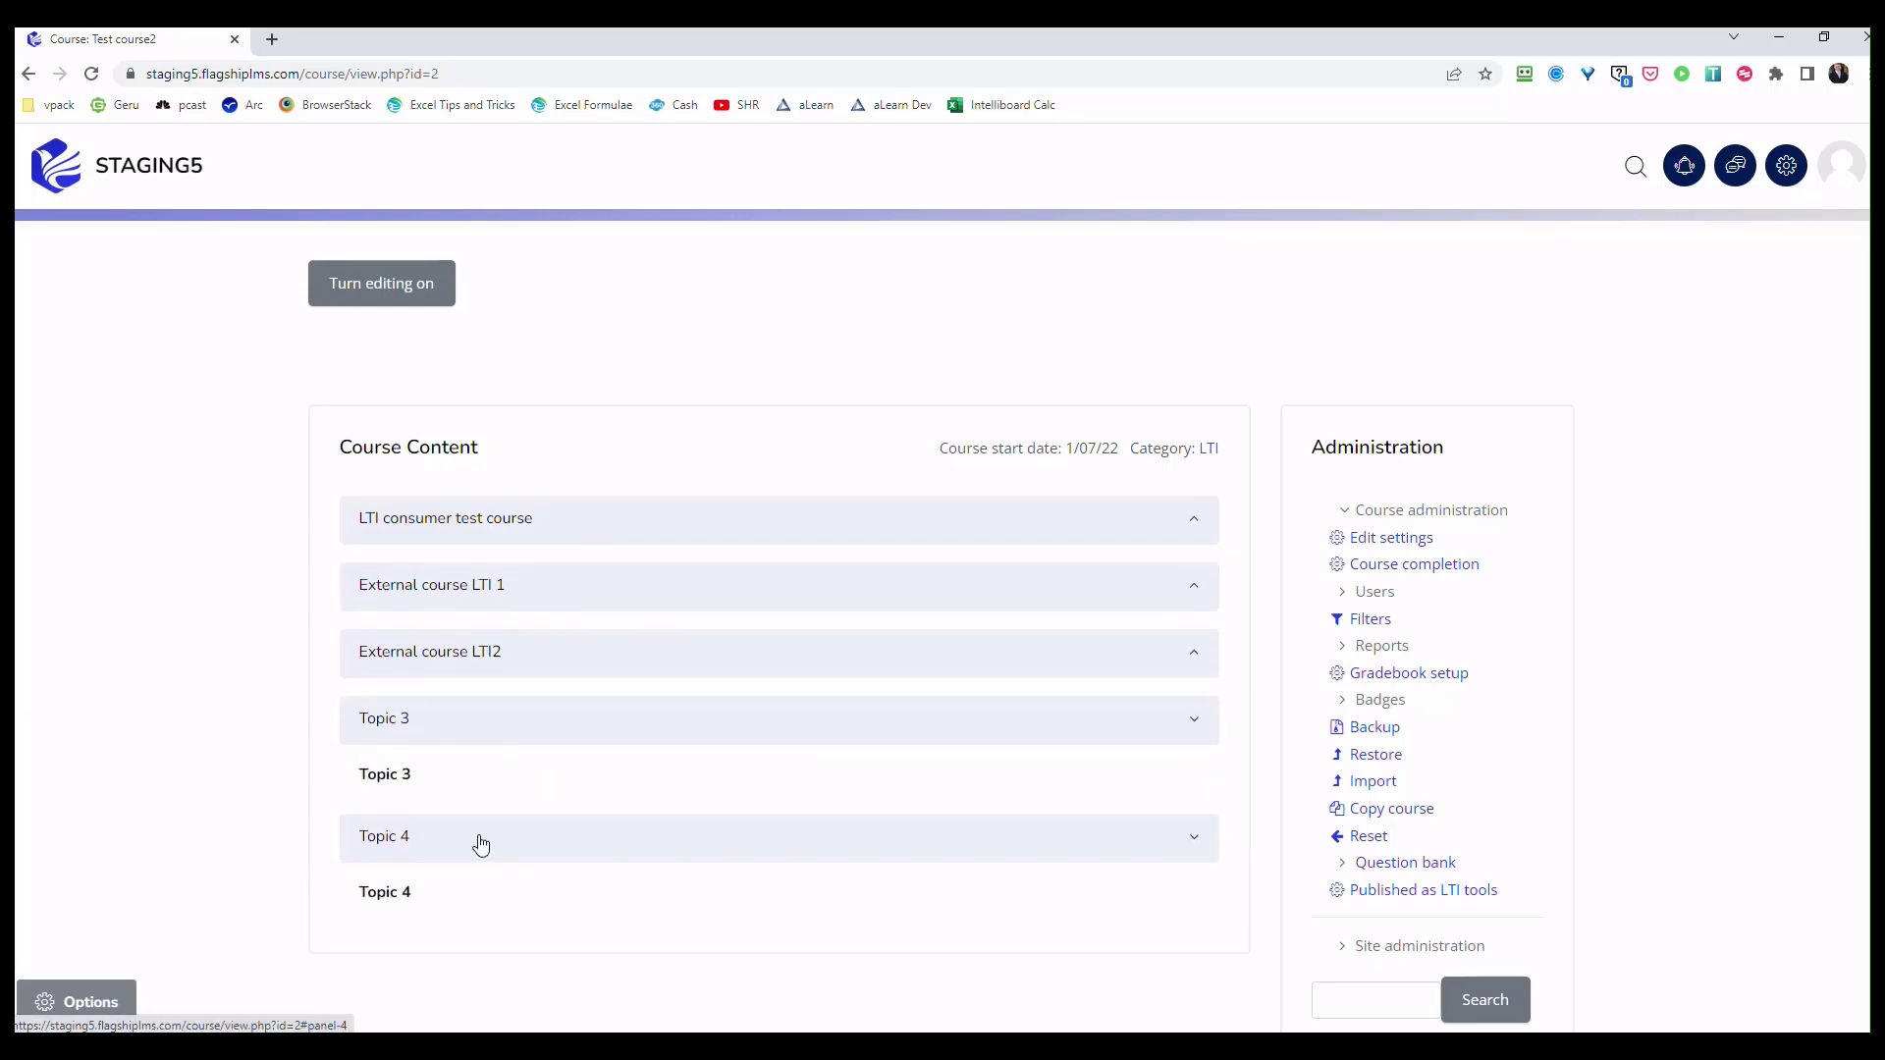
left_click(555, 531)
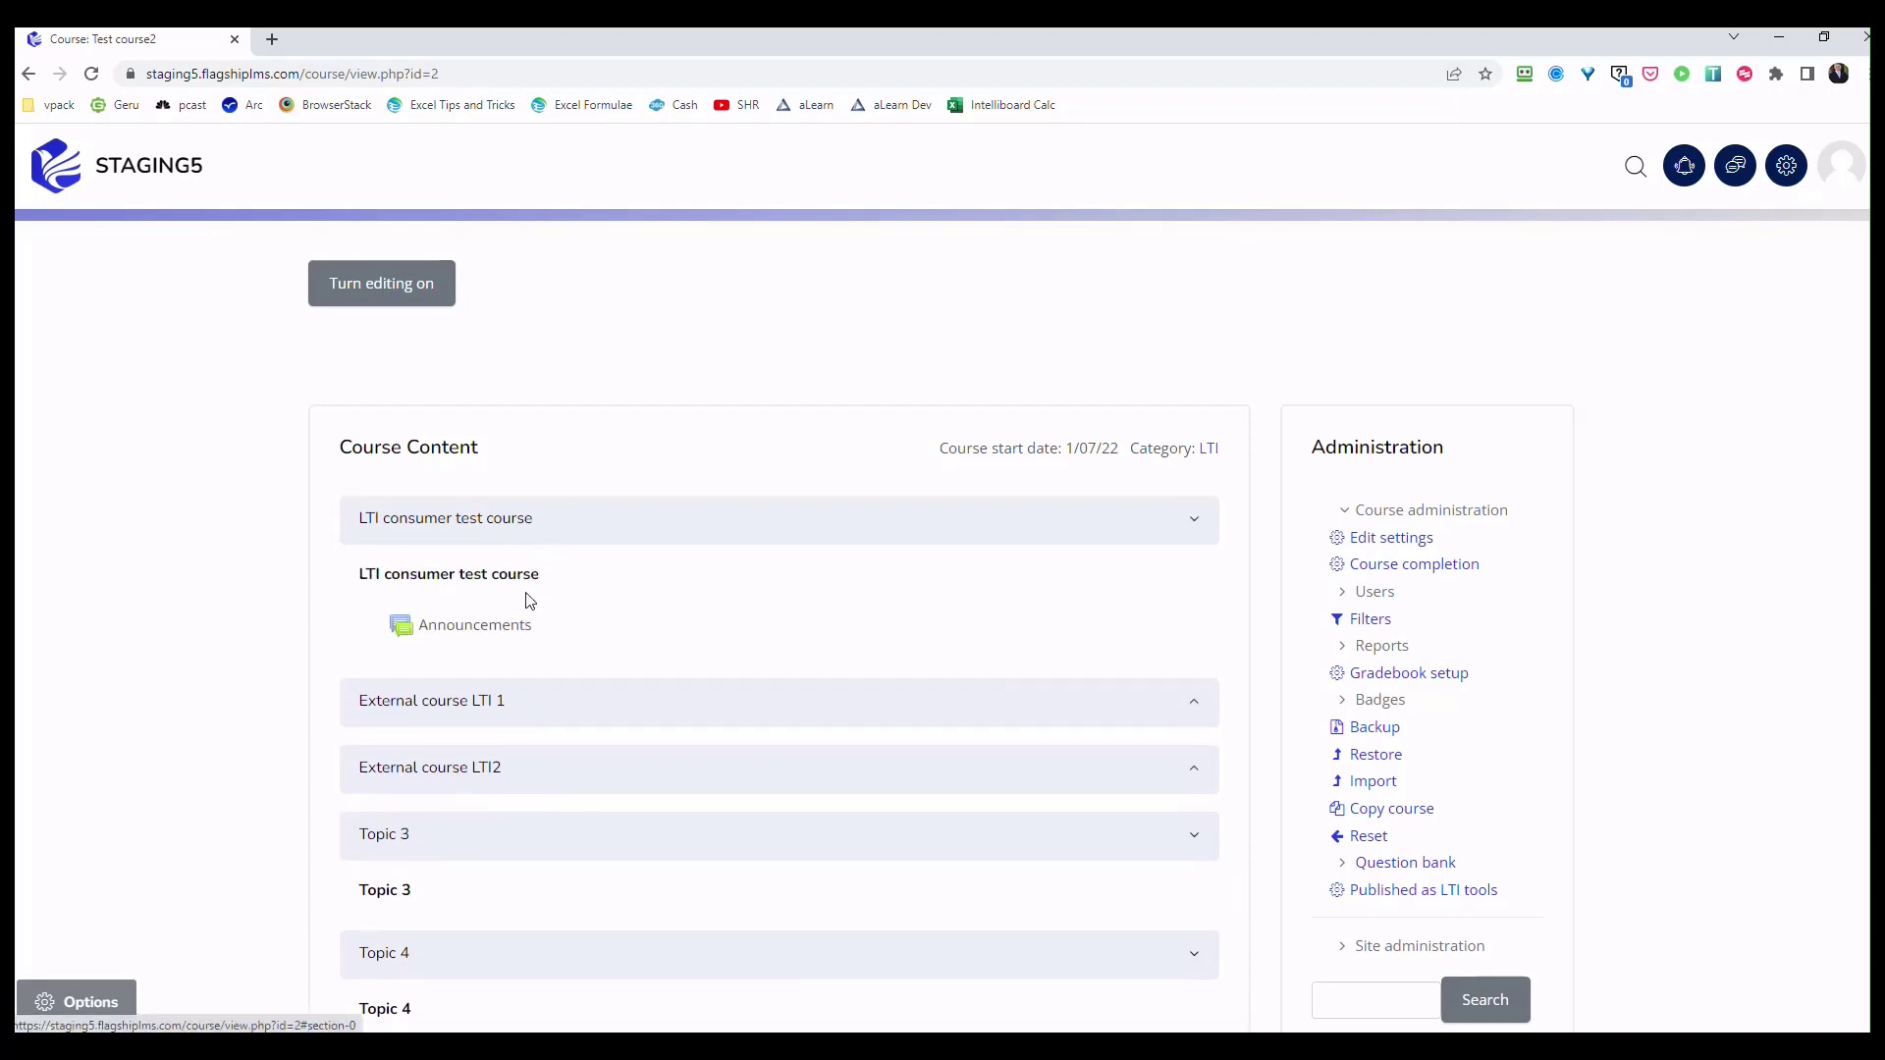
left_click(525, 518)
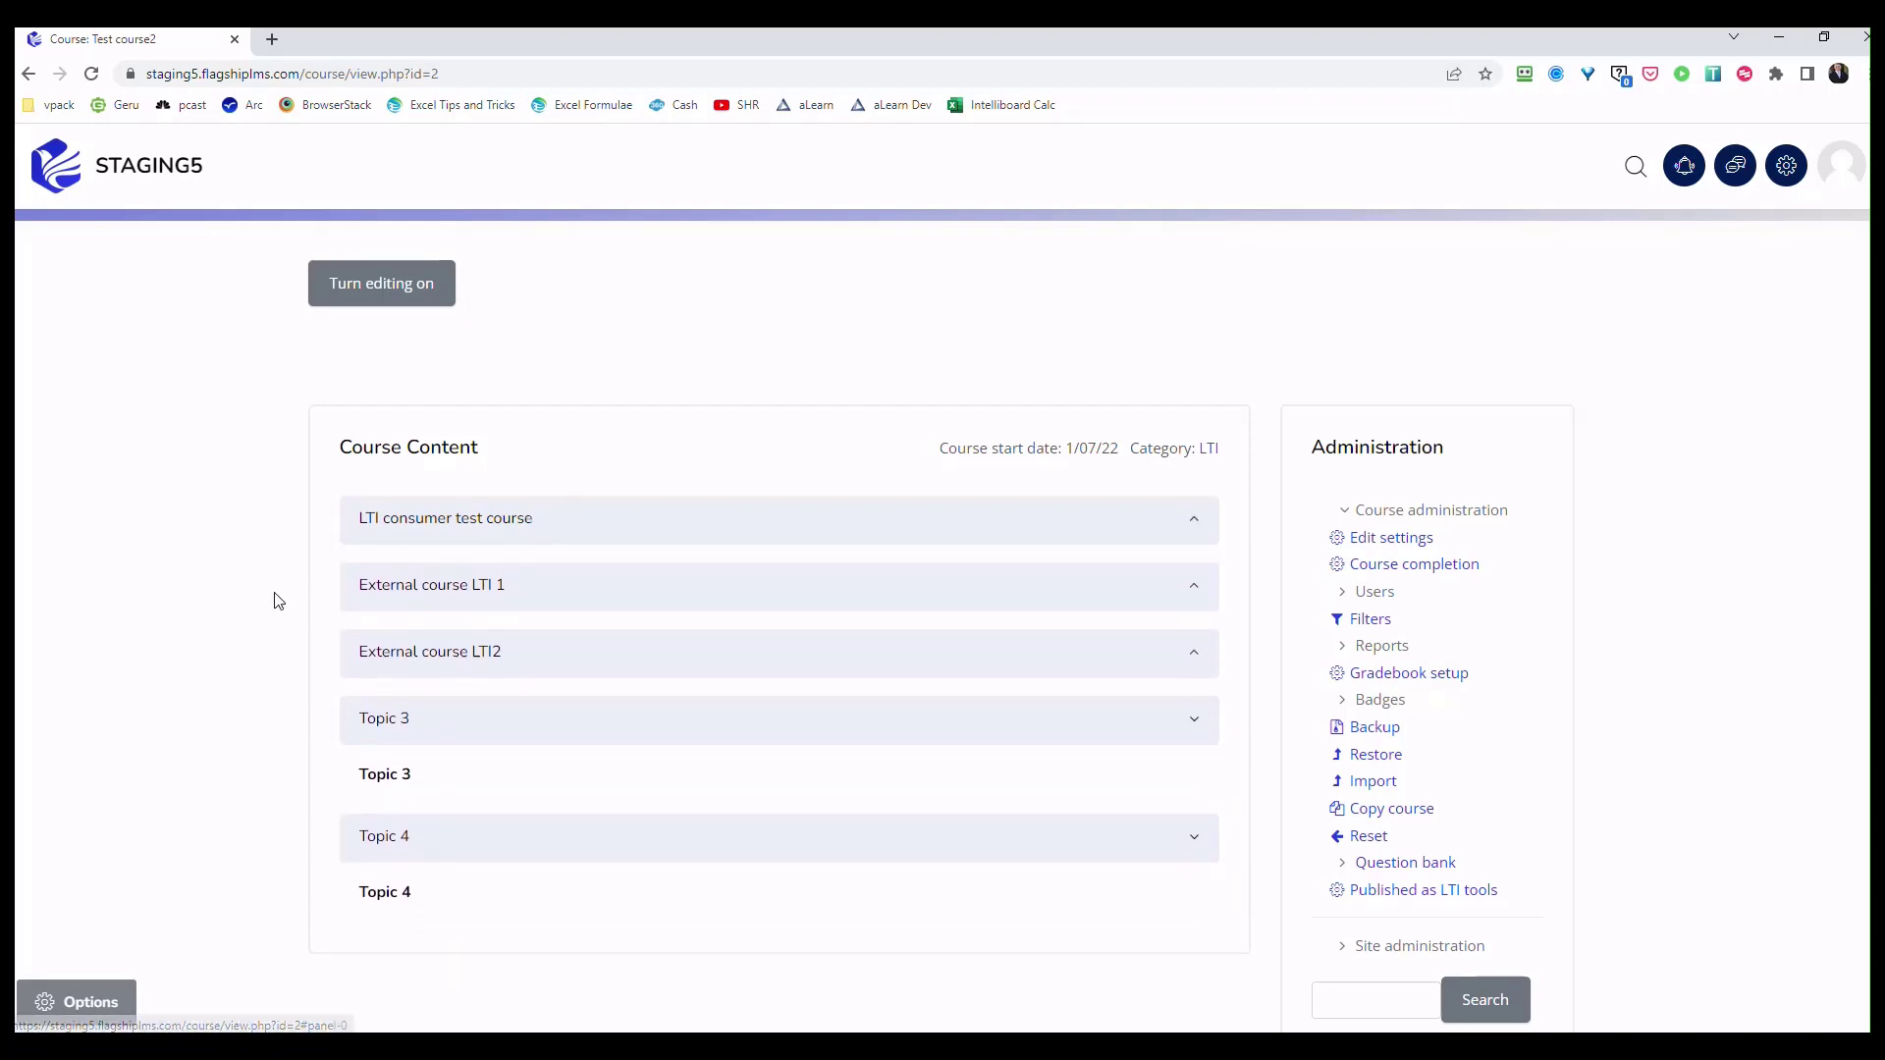
left_click(411, 726)
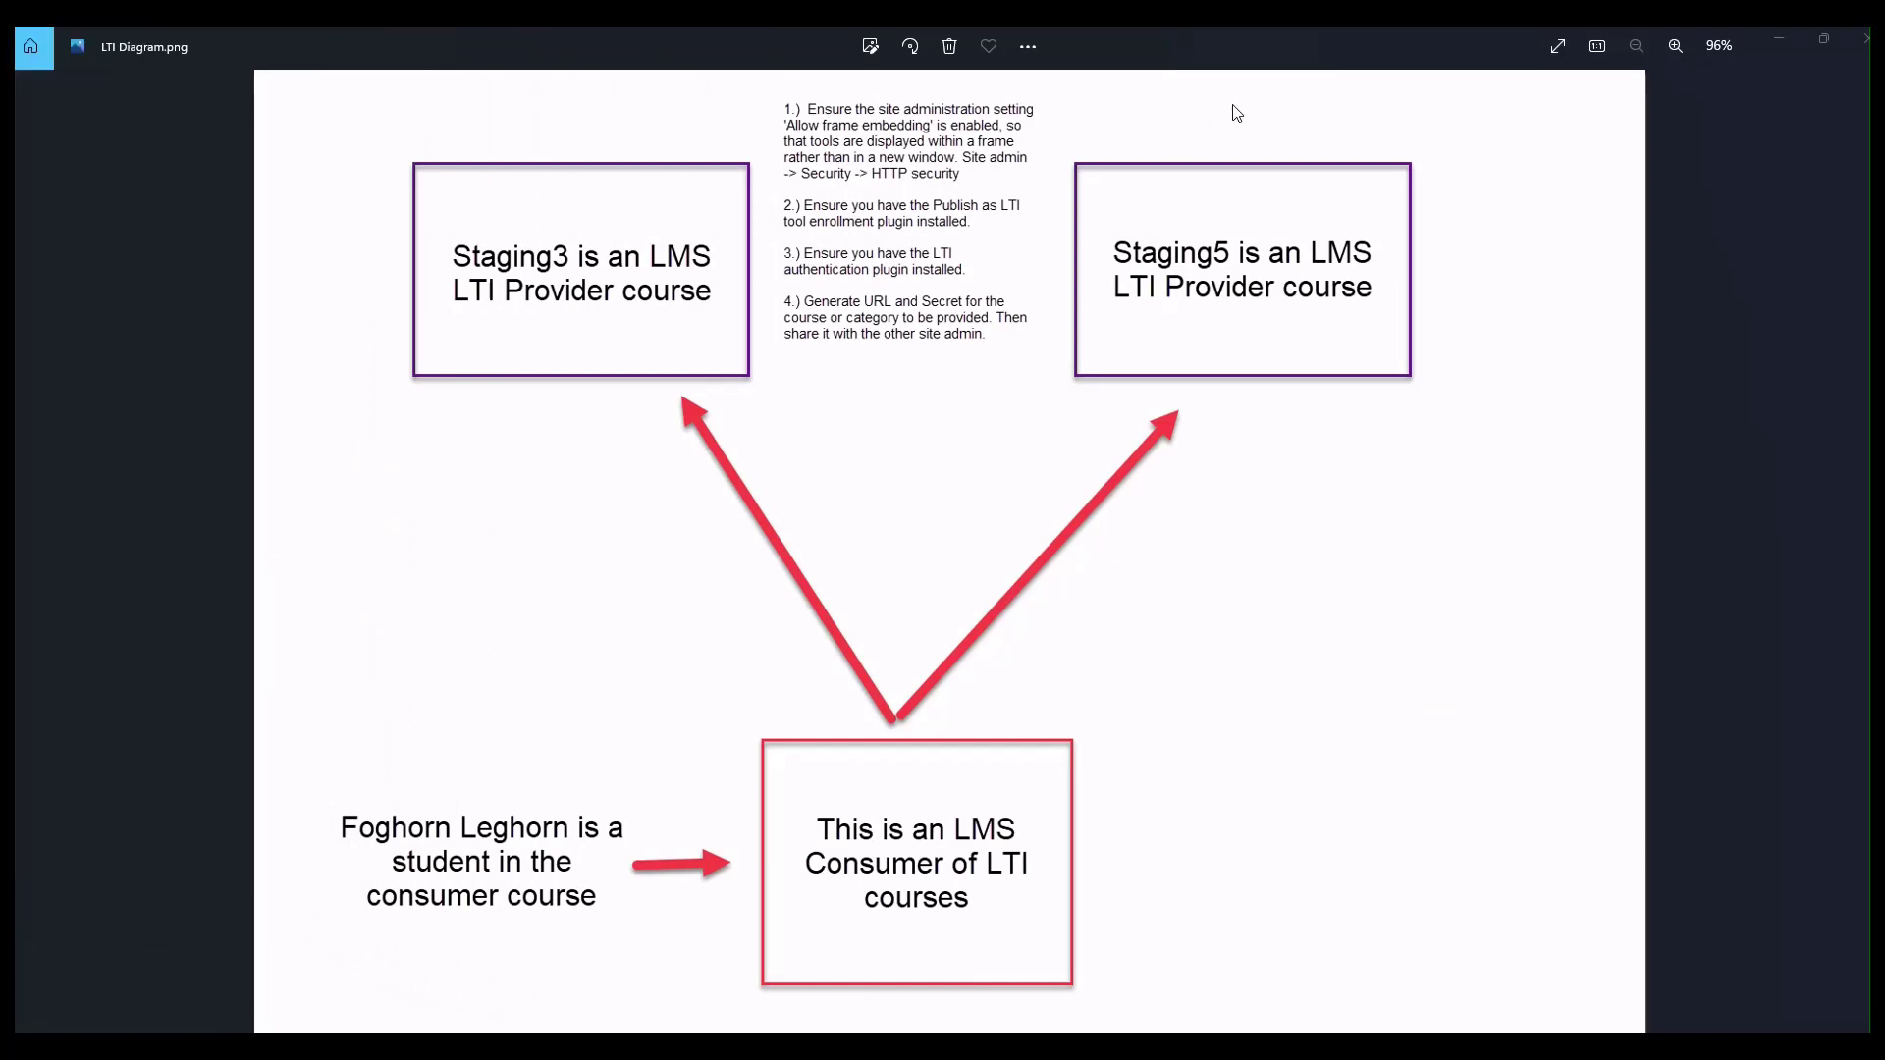
- Minimize the Photos diagram to reveal the Flagship LMS TEST course page
left_click(1777, 38)
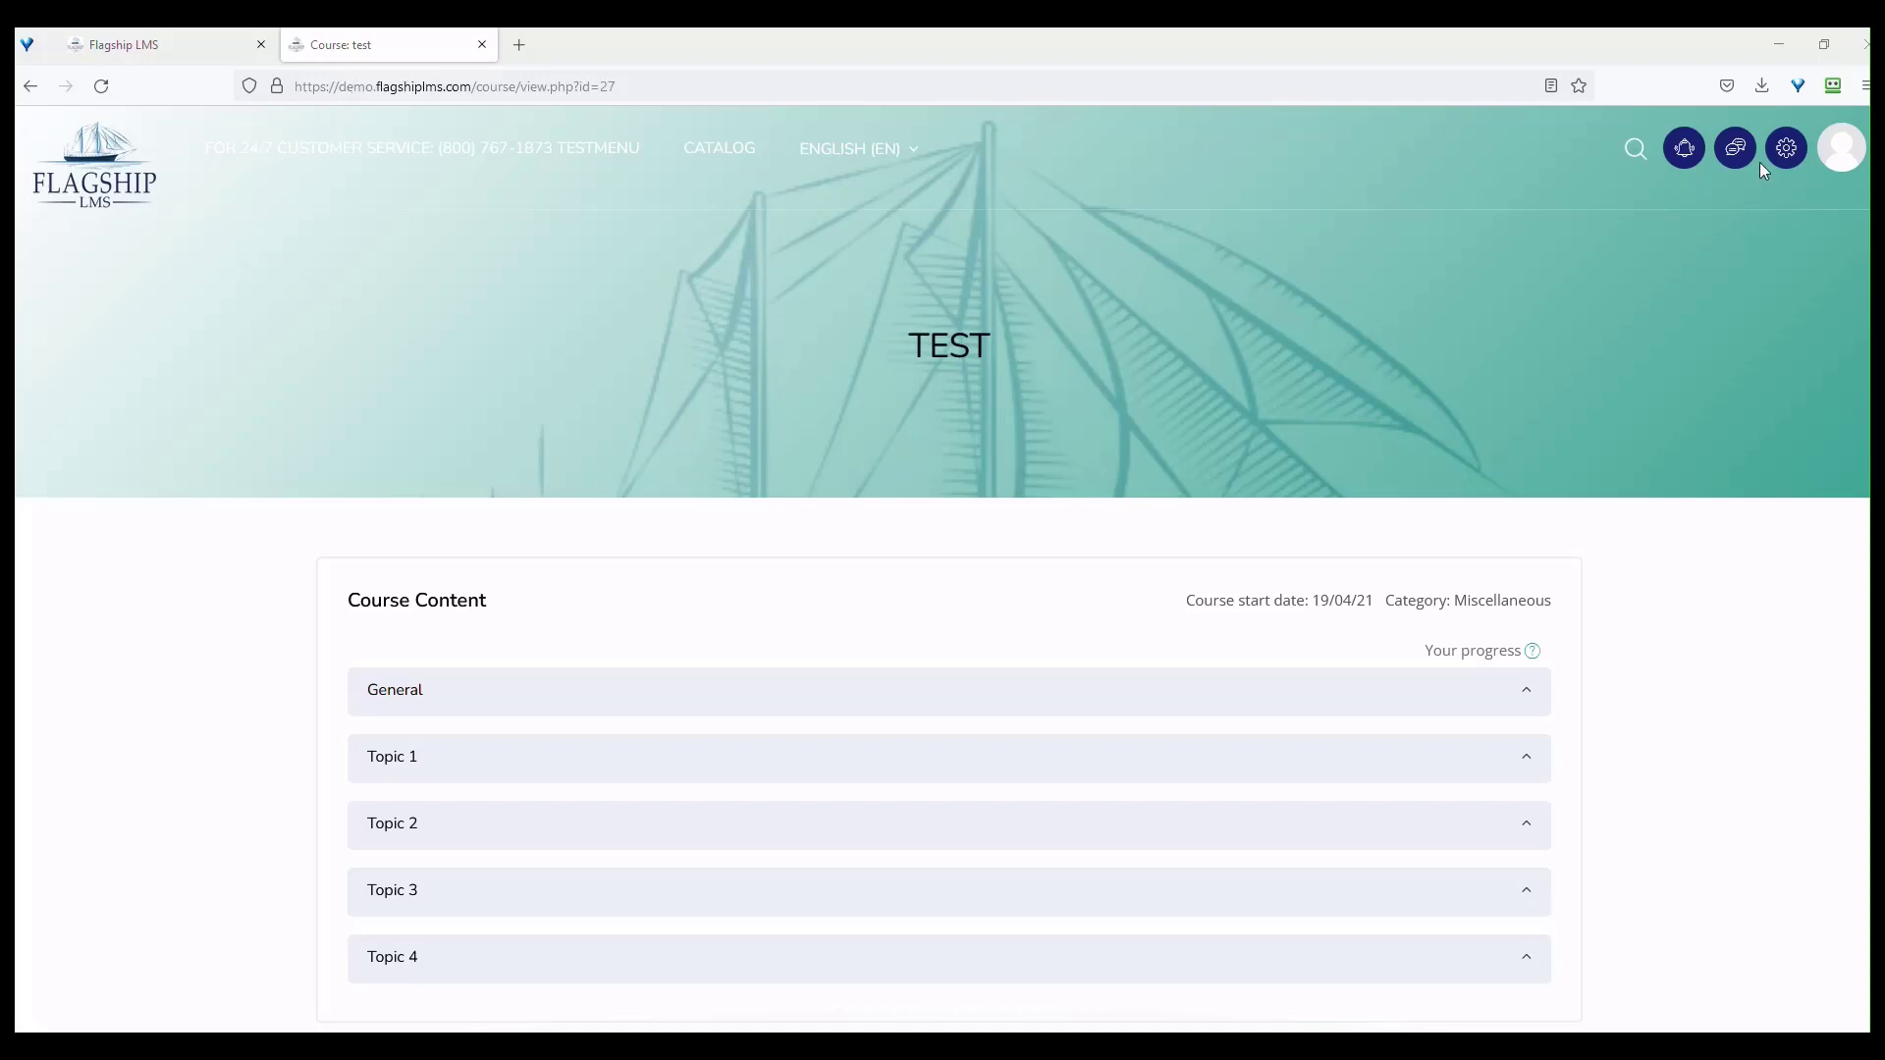
- Glance at the account menu, then expand General to list the Staging 3 and Staging 5 activities
left_click(1839, 149)
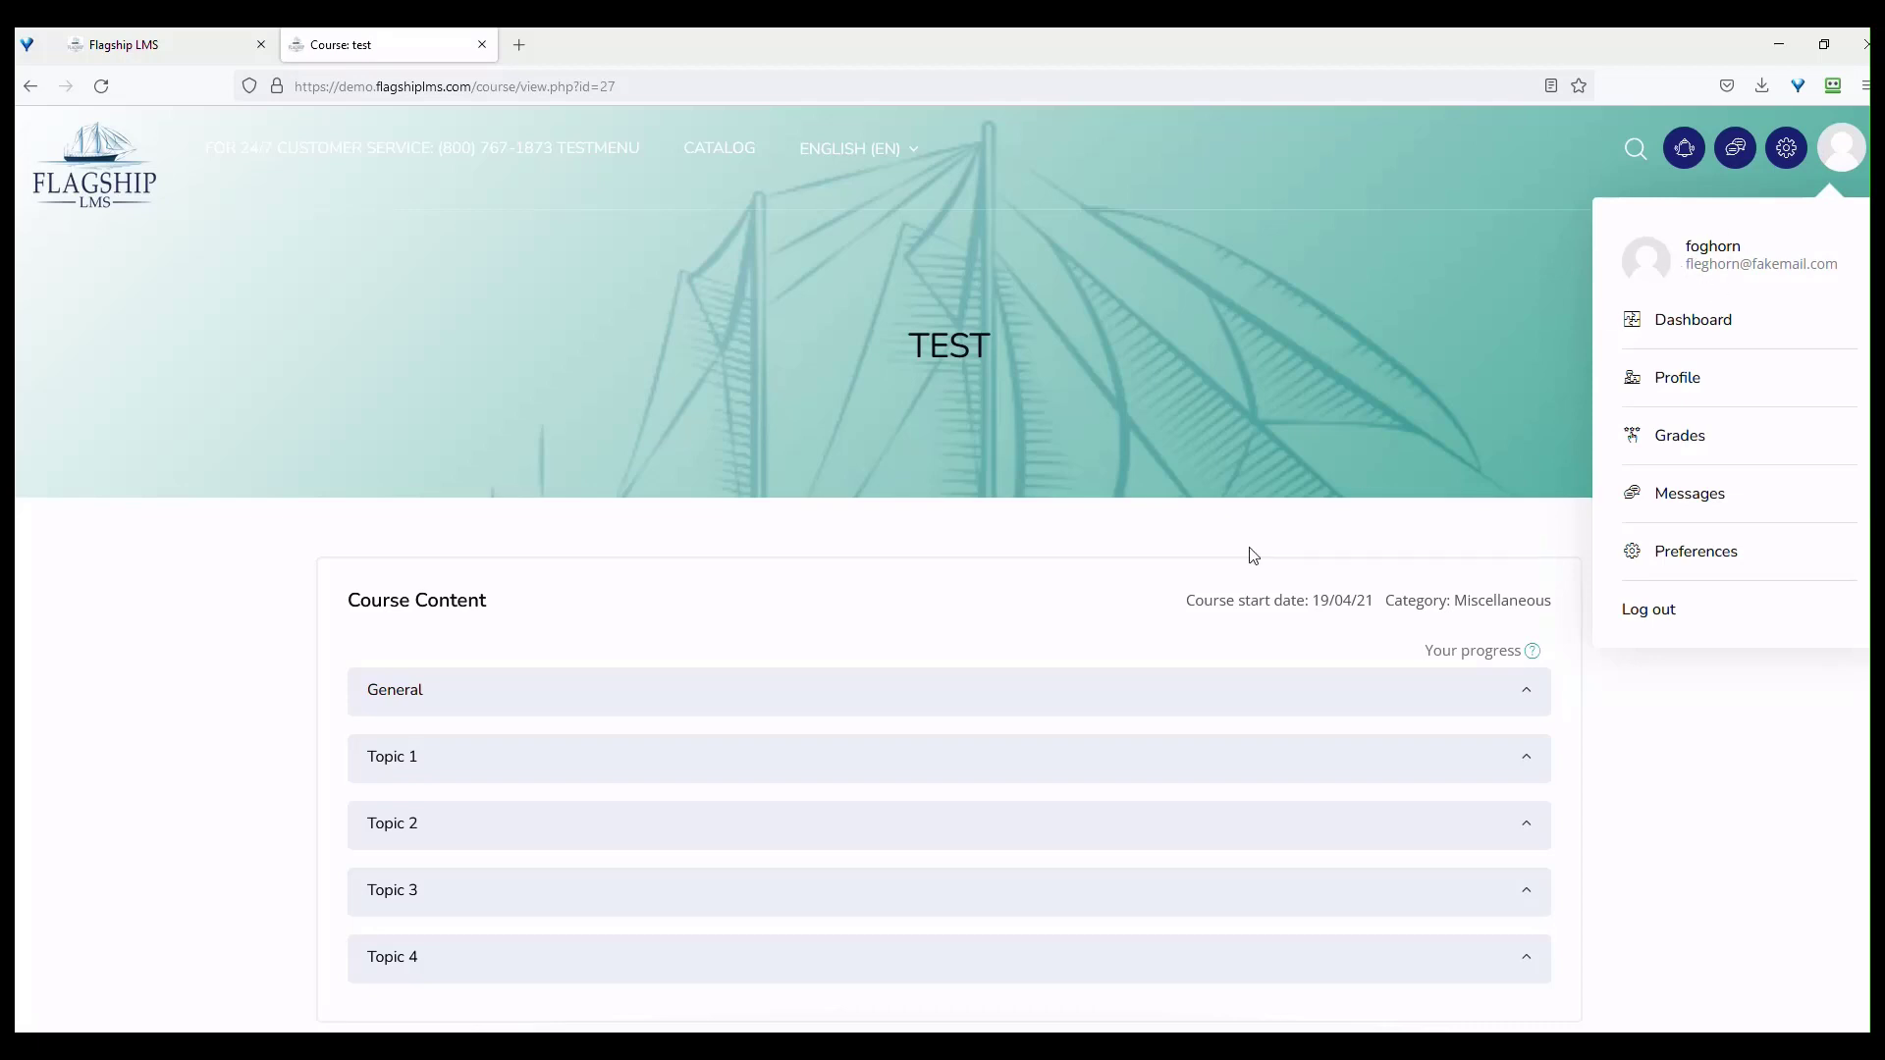
left_click(1048, 542)
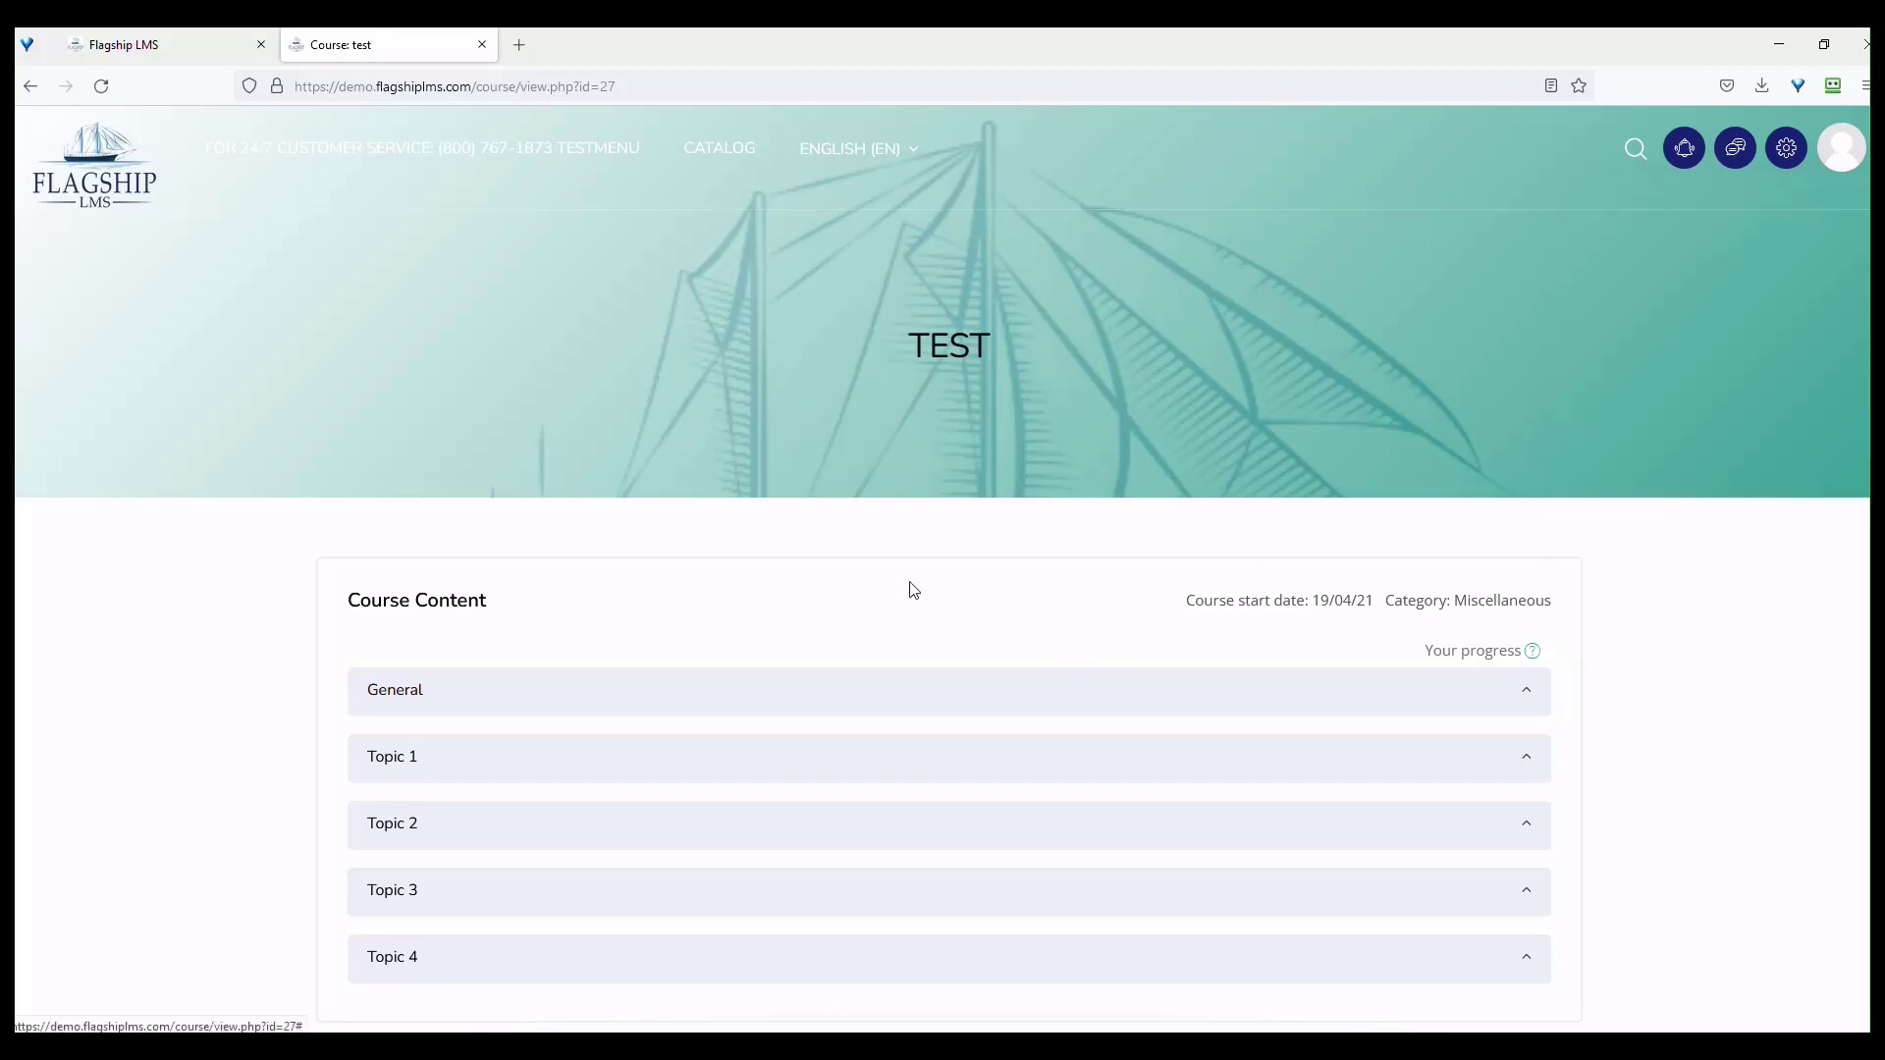
left_click(503, 703)
scroll(535, 668, "down", 6)
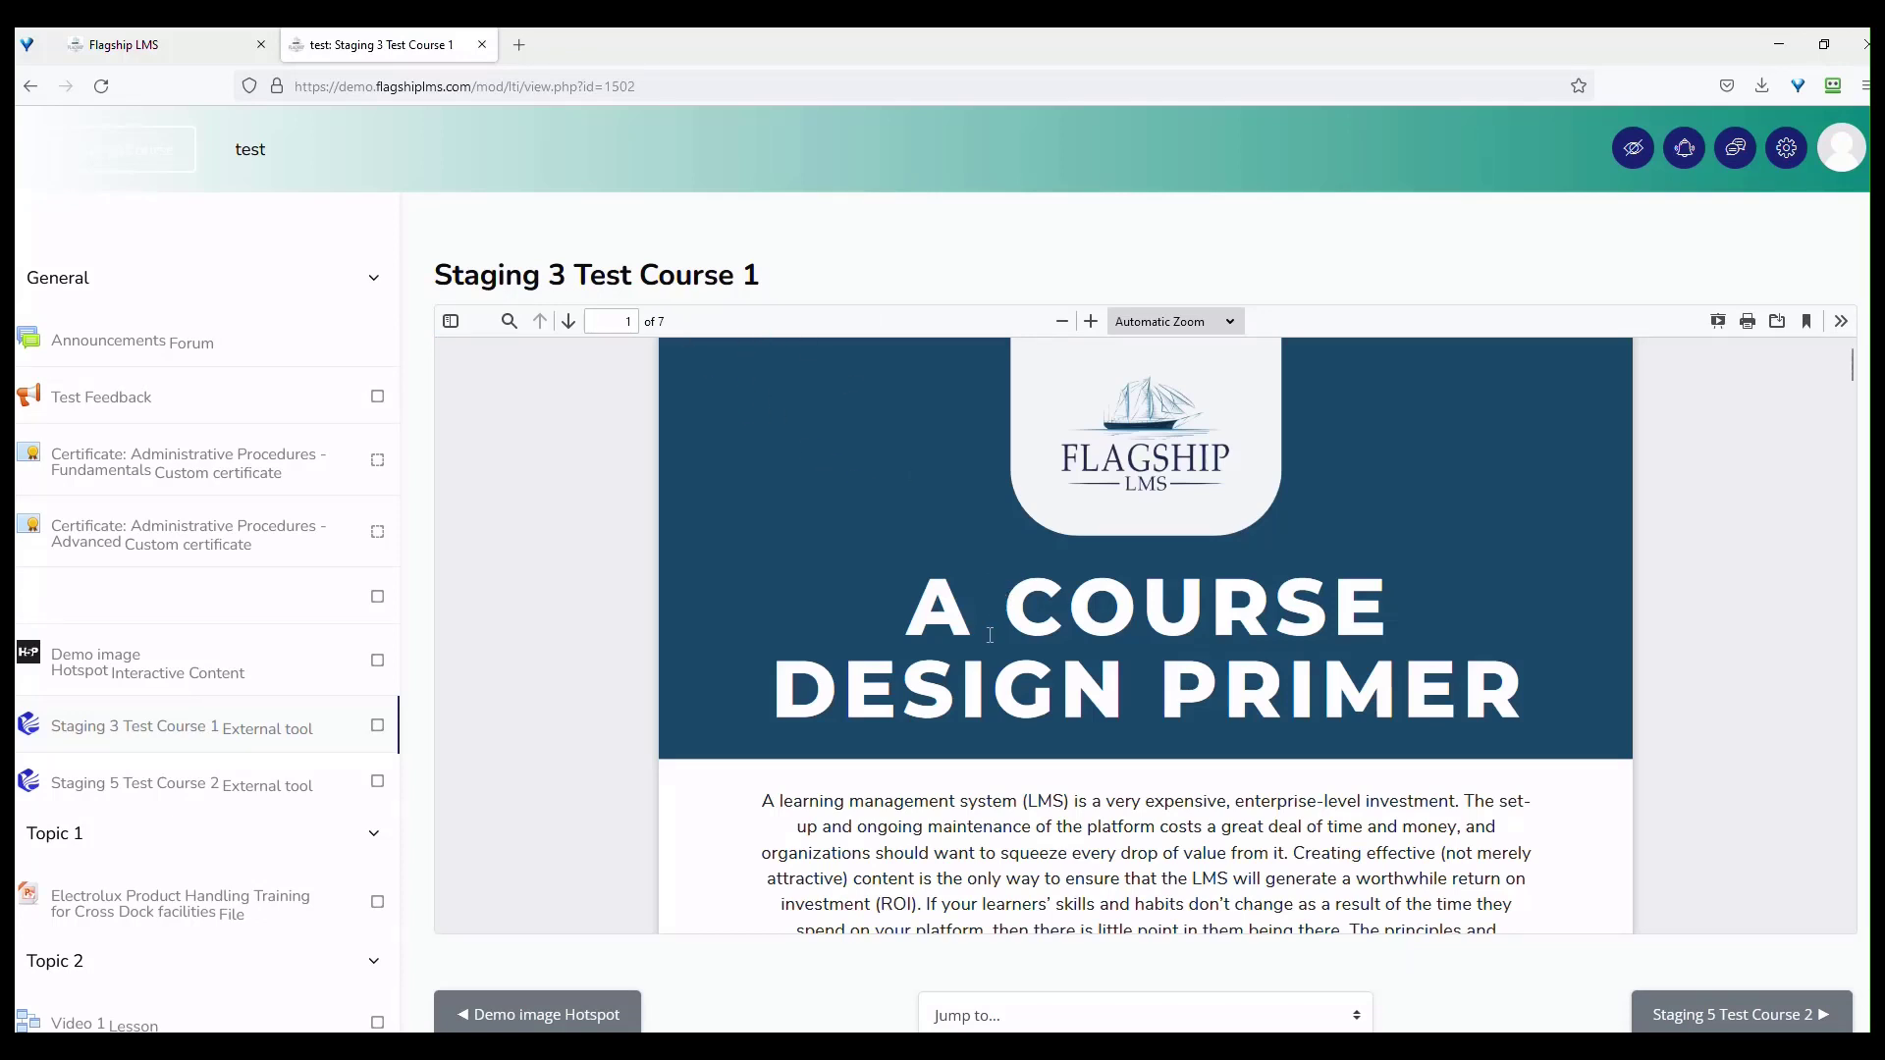
scroll(989, 635, "down", 10)
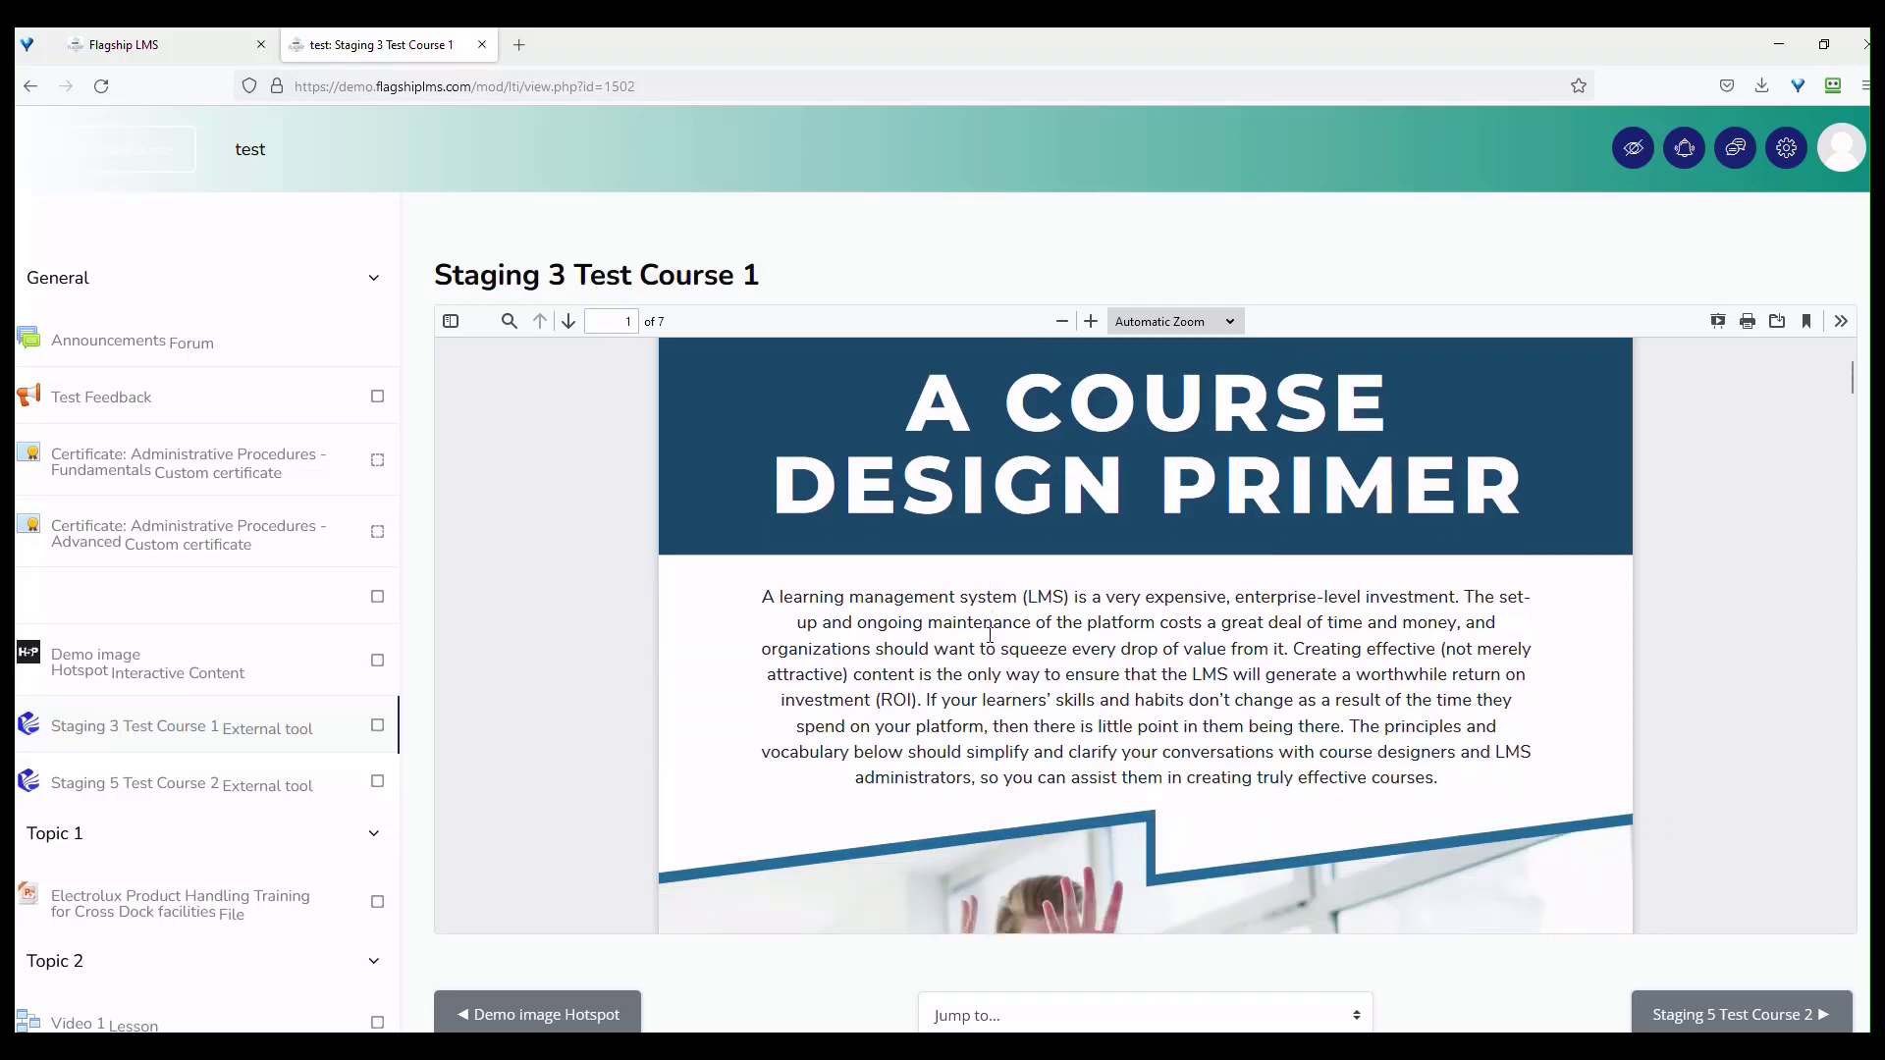
scroll(991, 642, "down", 10)
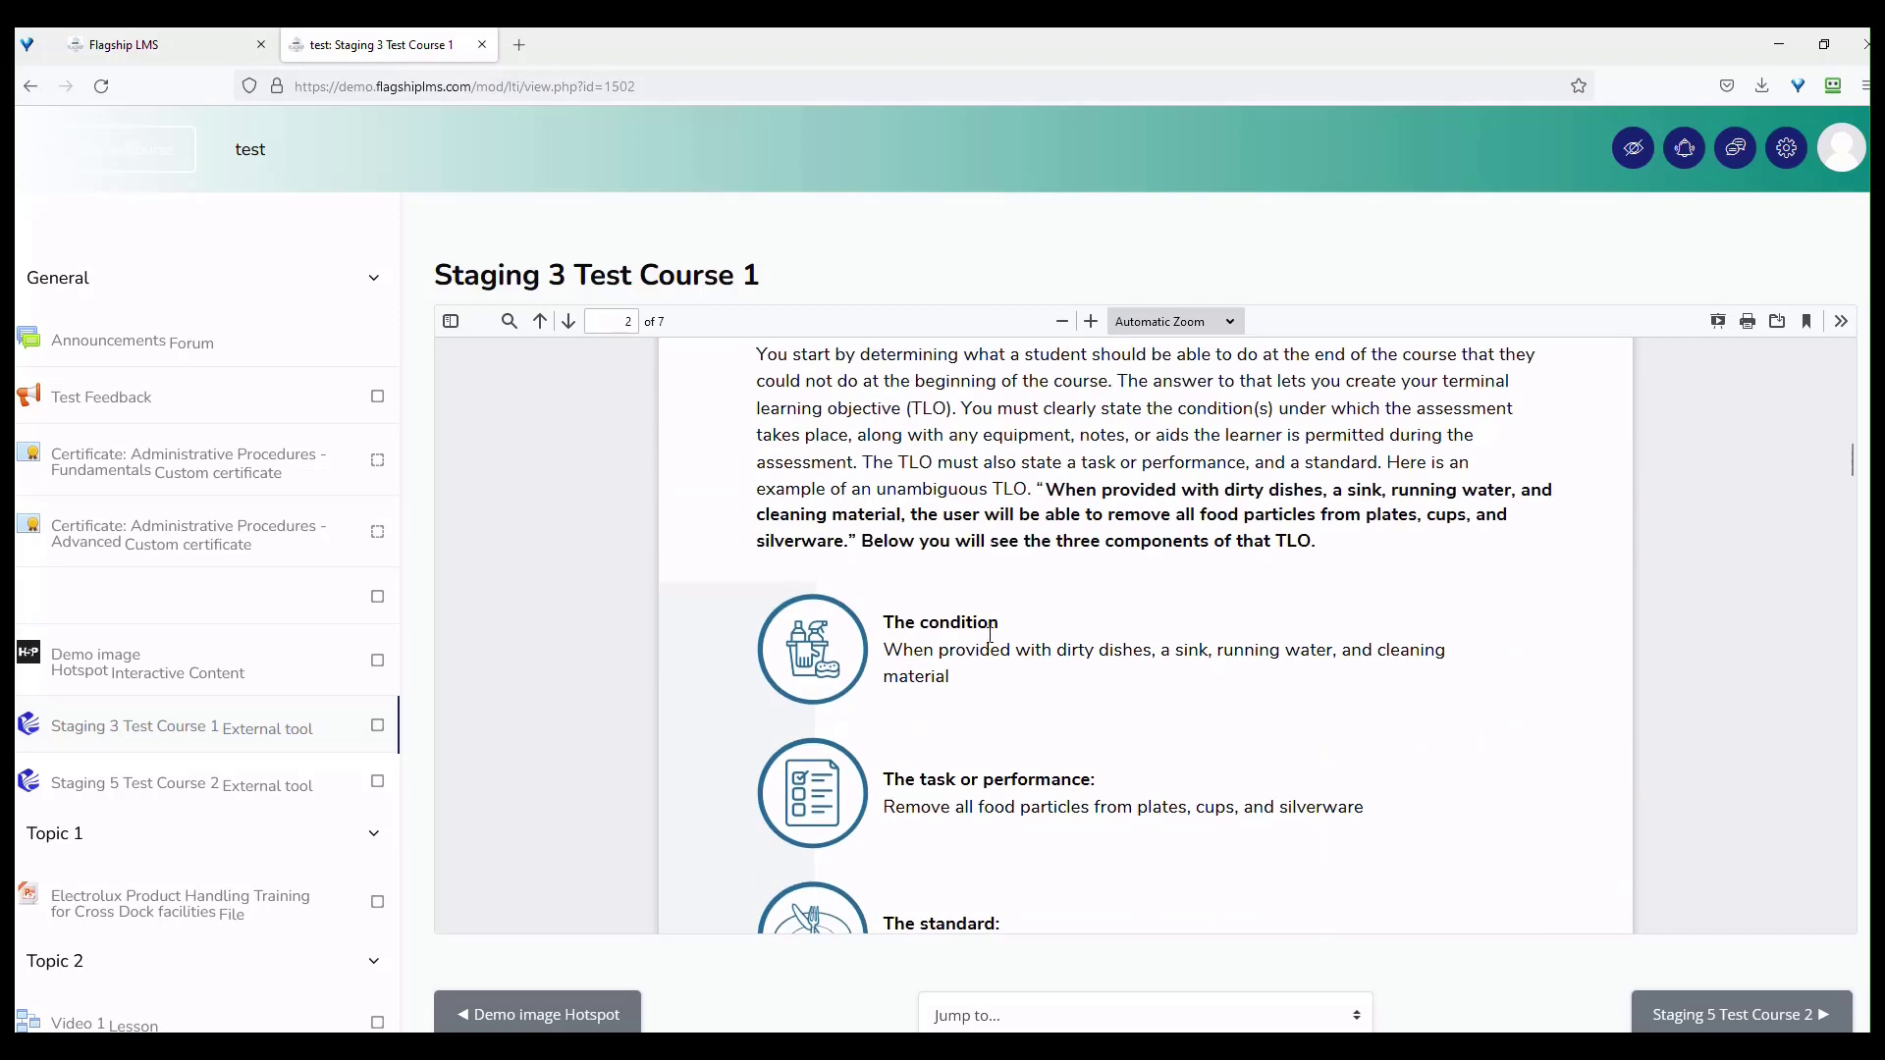
scroll(990, 643, "down", 5)
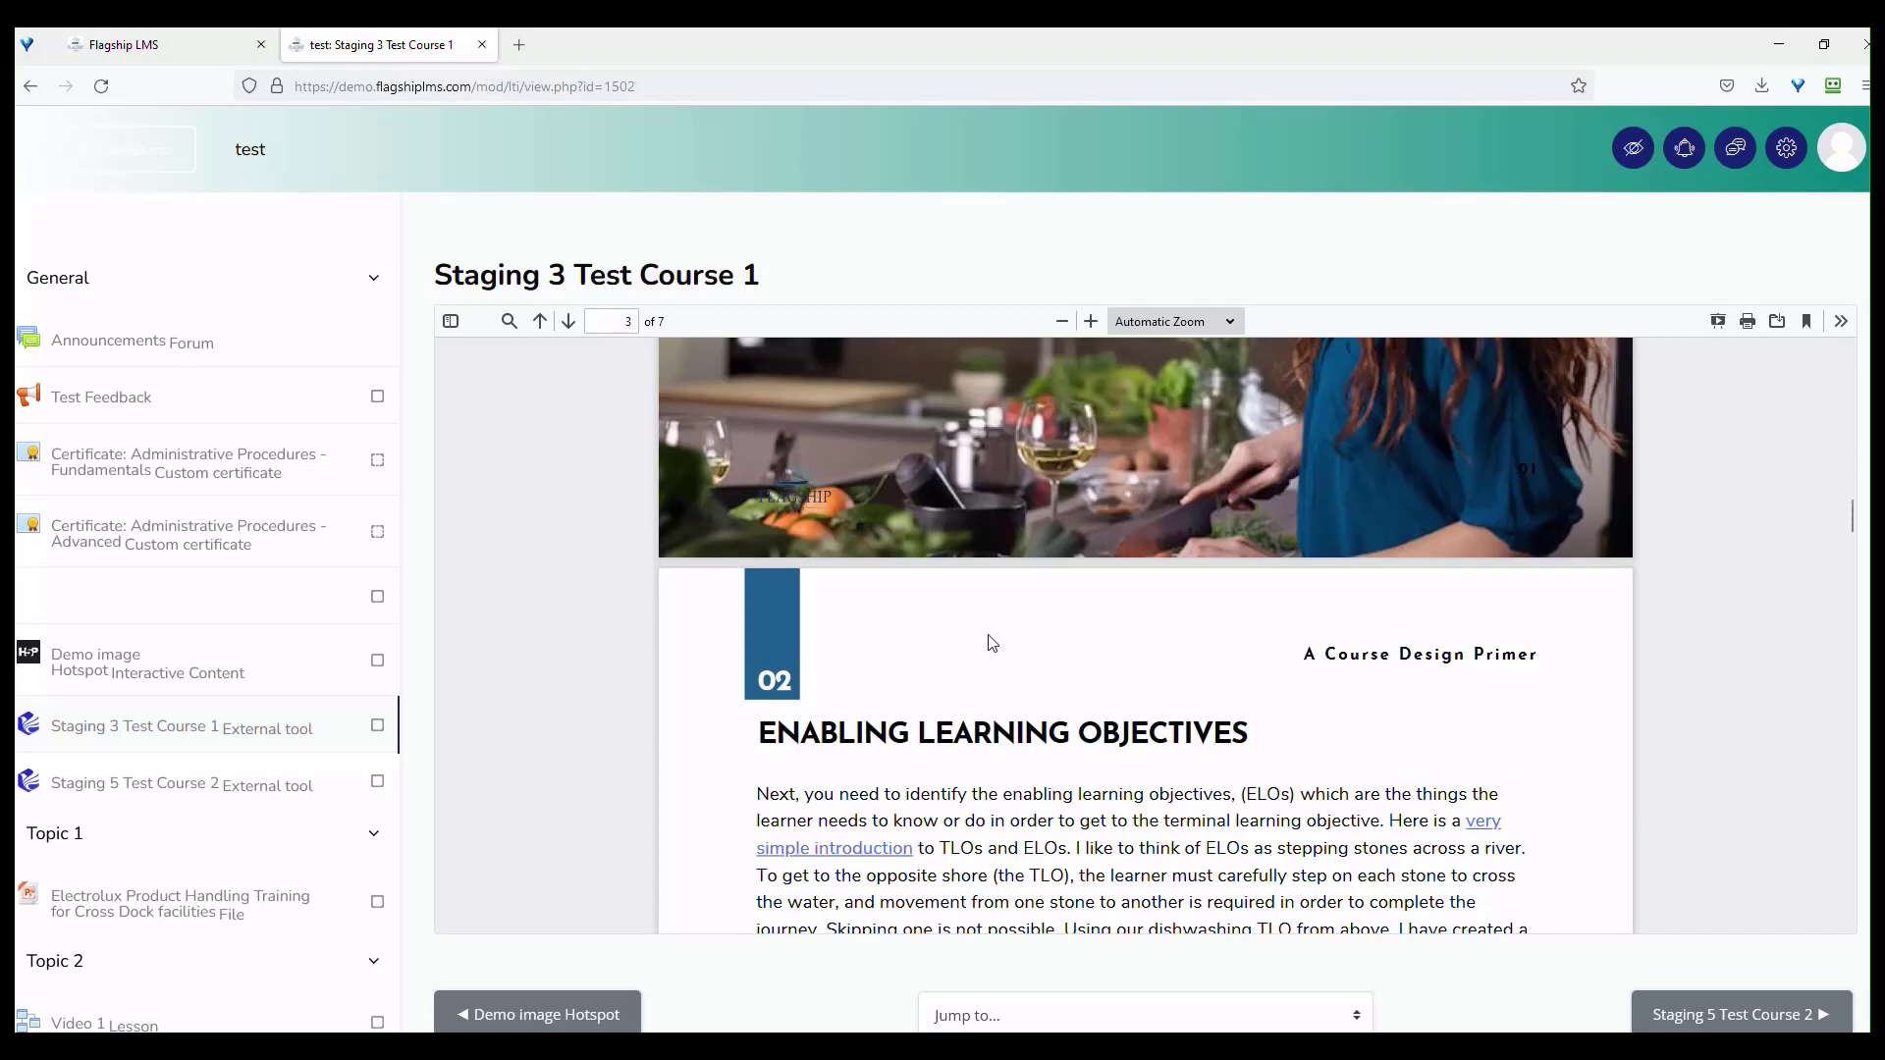
scroll(992, 643, "down", 4)
scroll(991, 642, "down", 4)
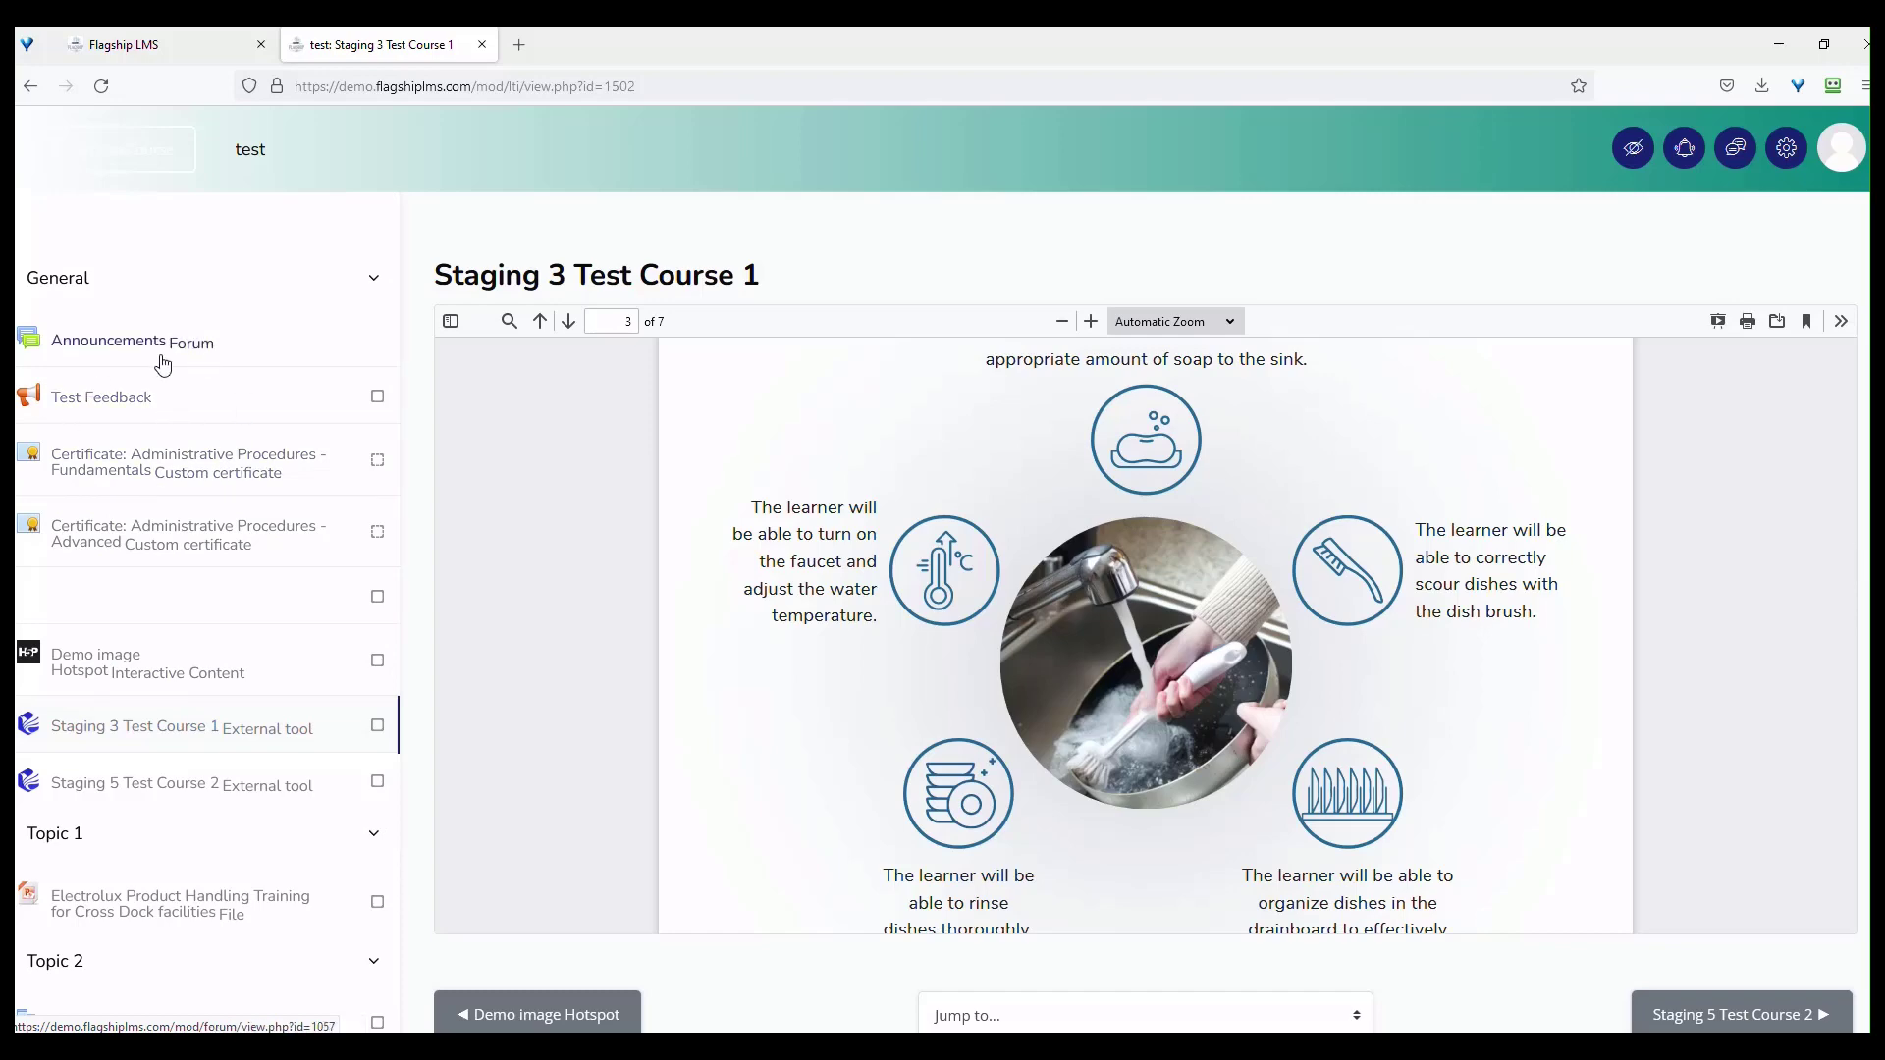
scroll(1085, 707, "up", 10)
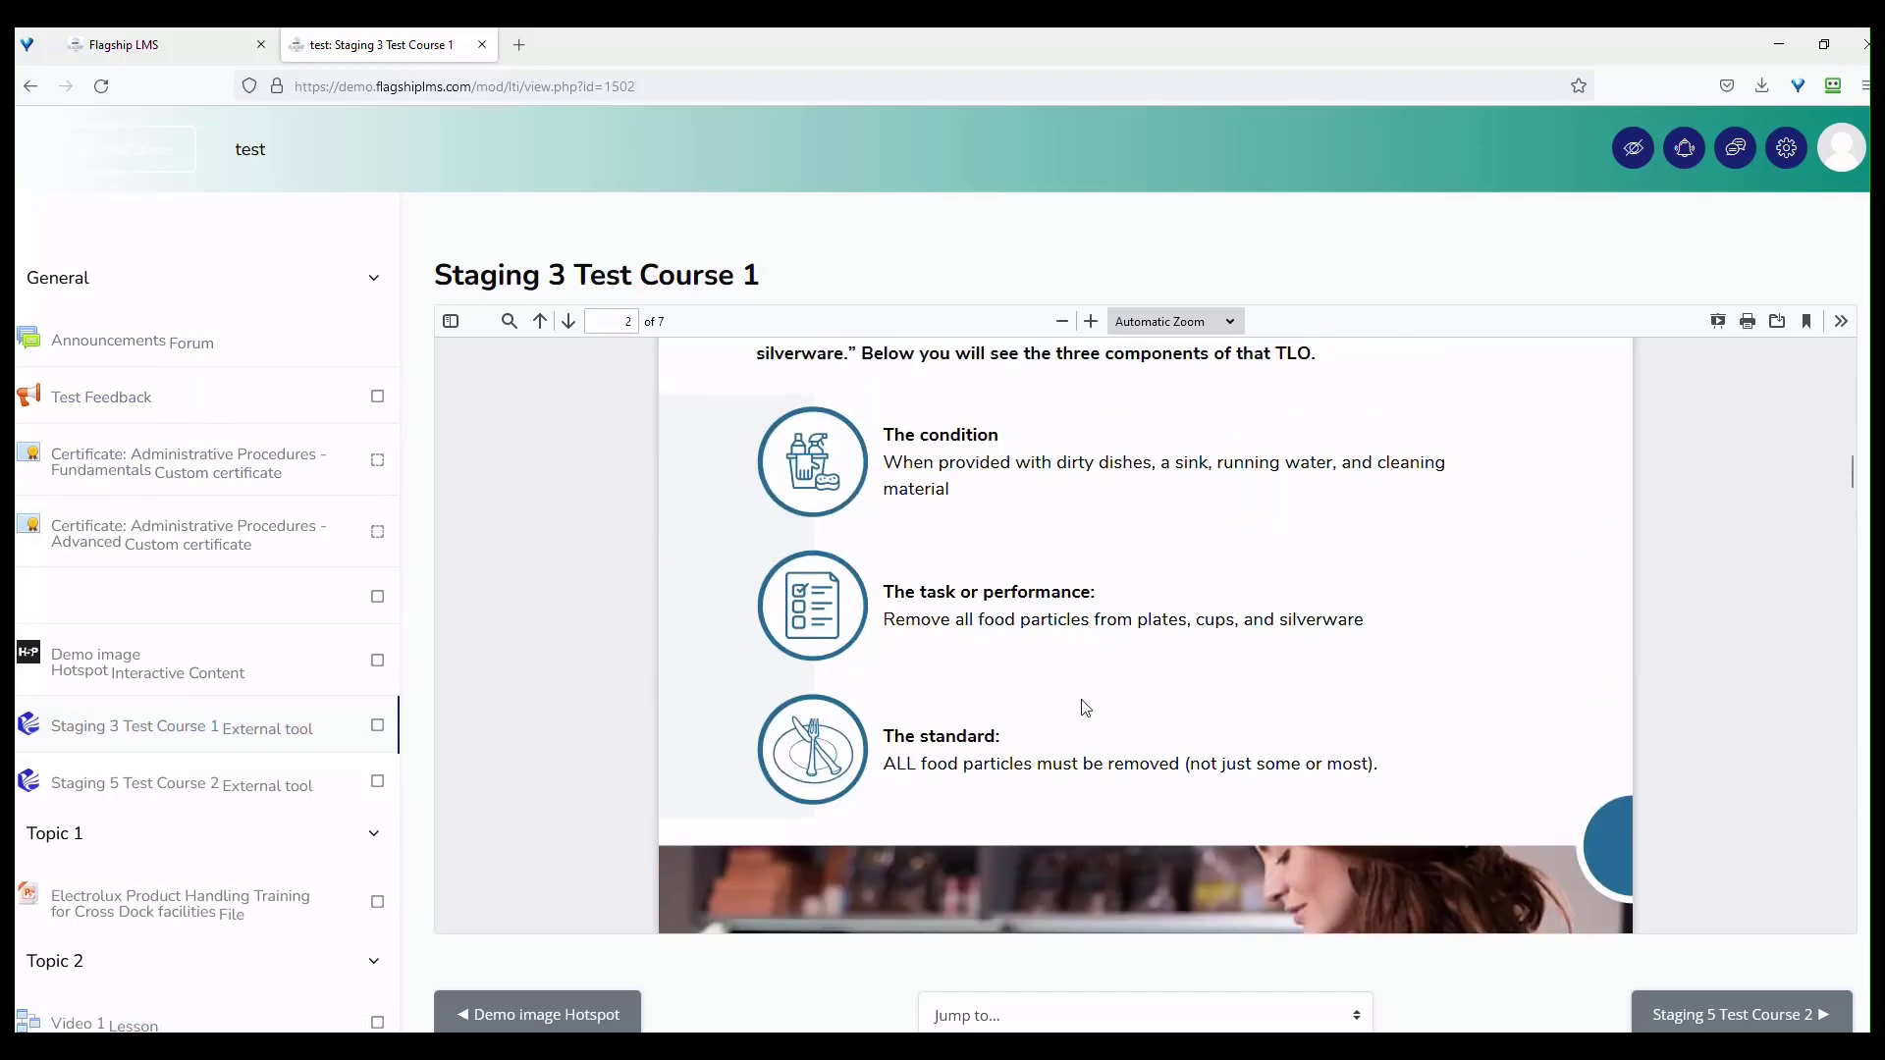
scroll(1085, 707, "up", 10)
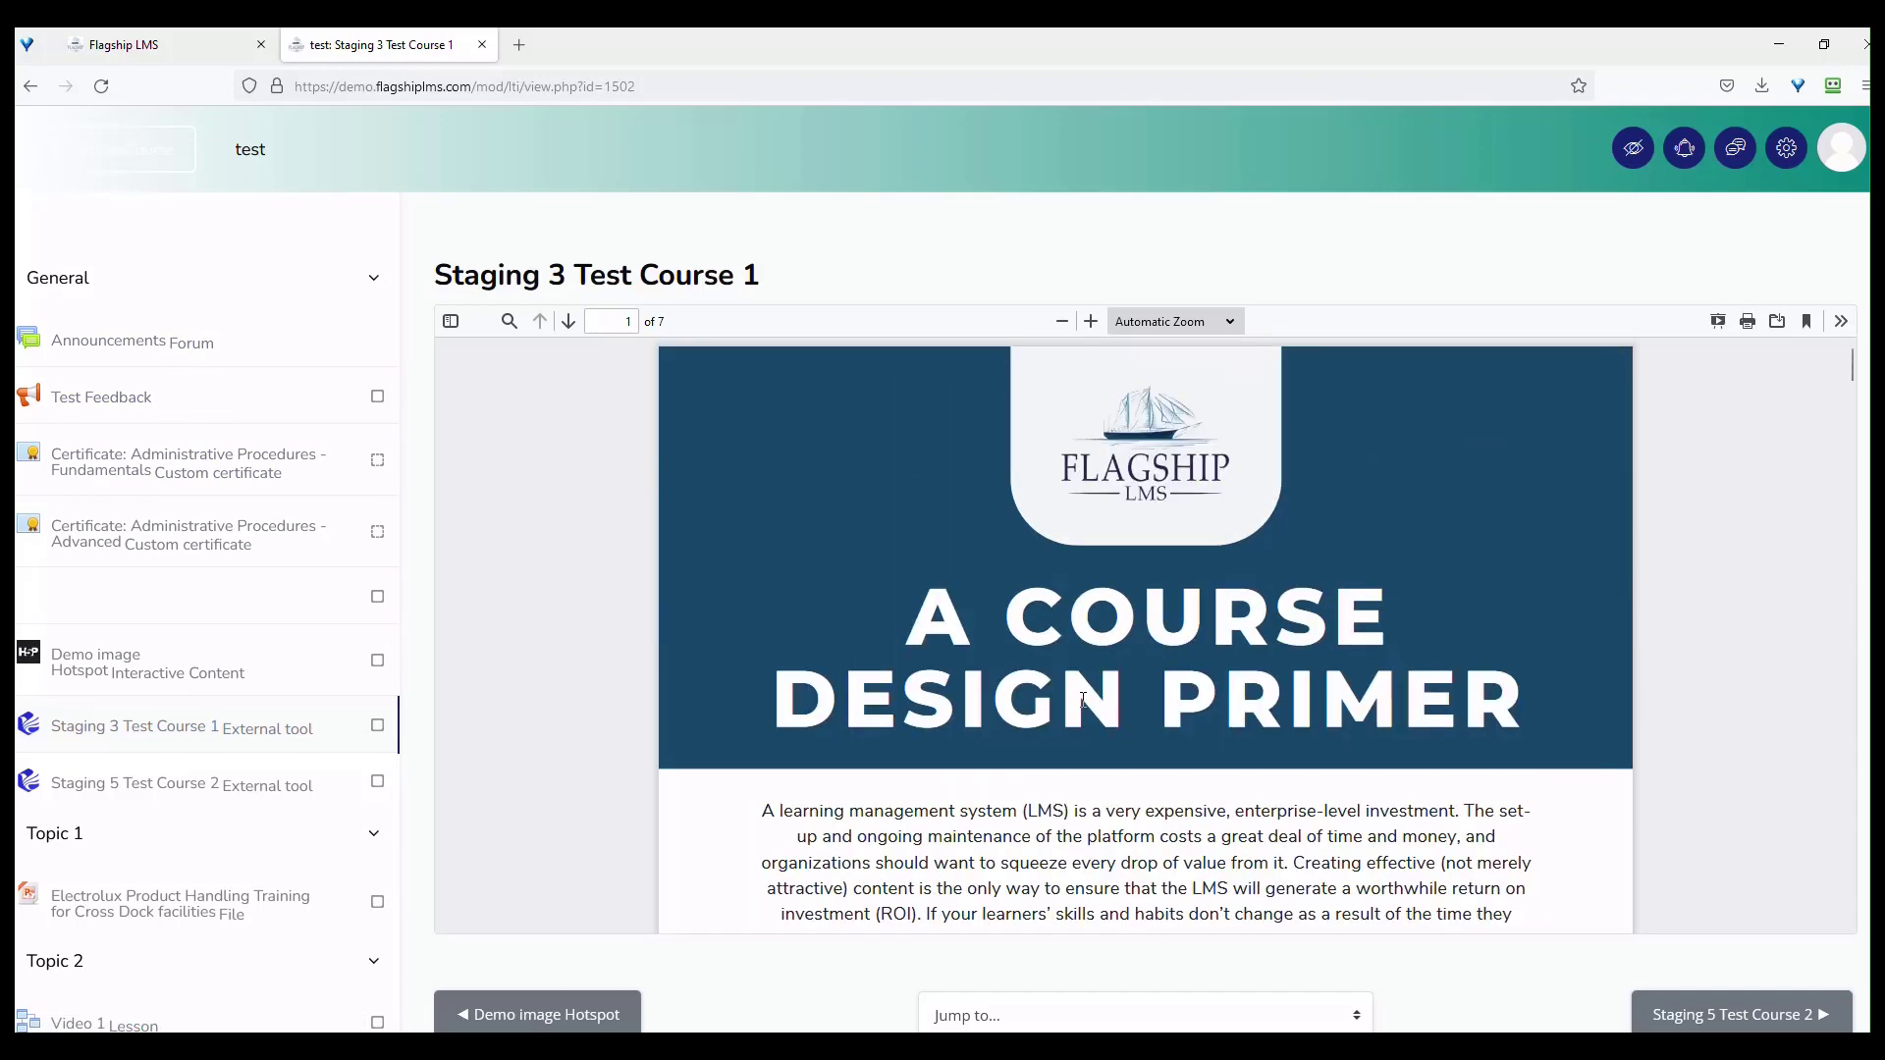
- Go back to the TEST course, expand General, and launch Staging 5 Test Course 2
left_click(113, 149)
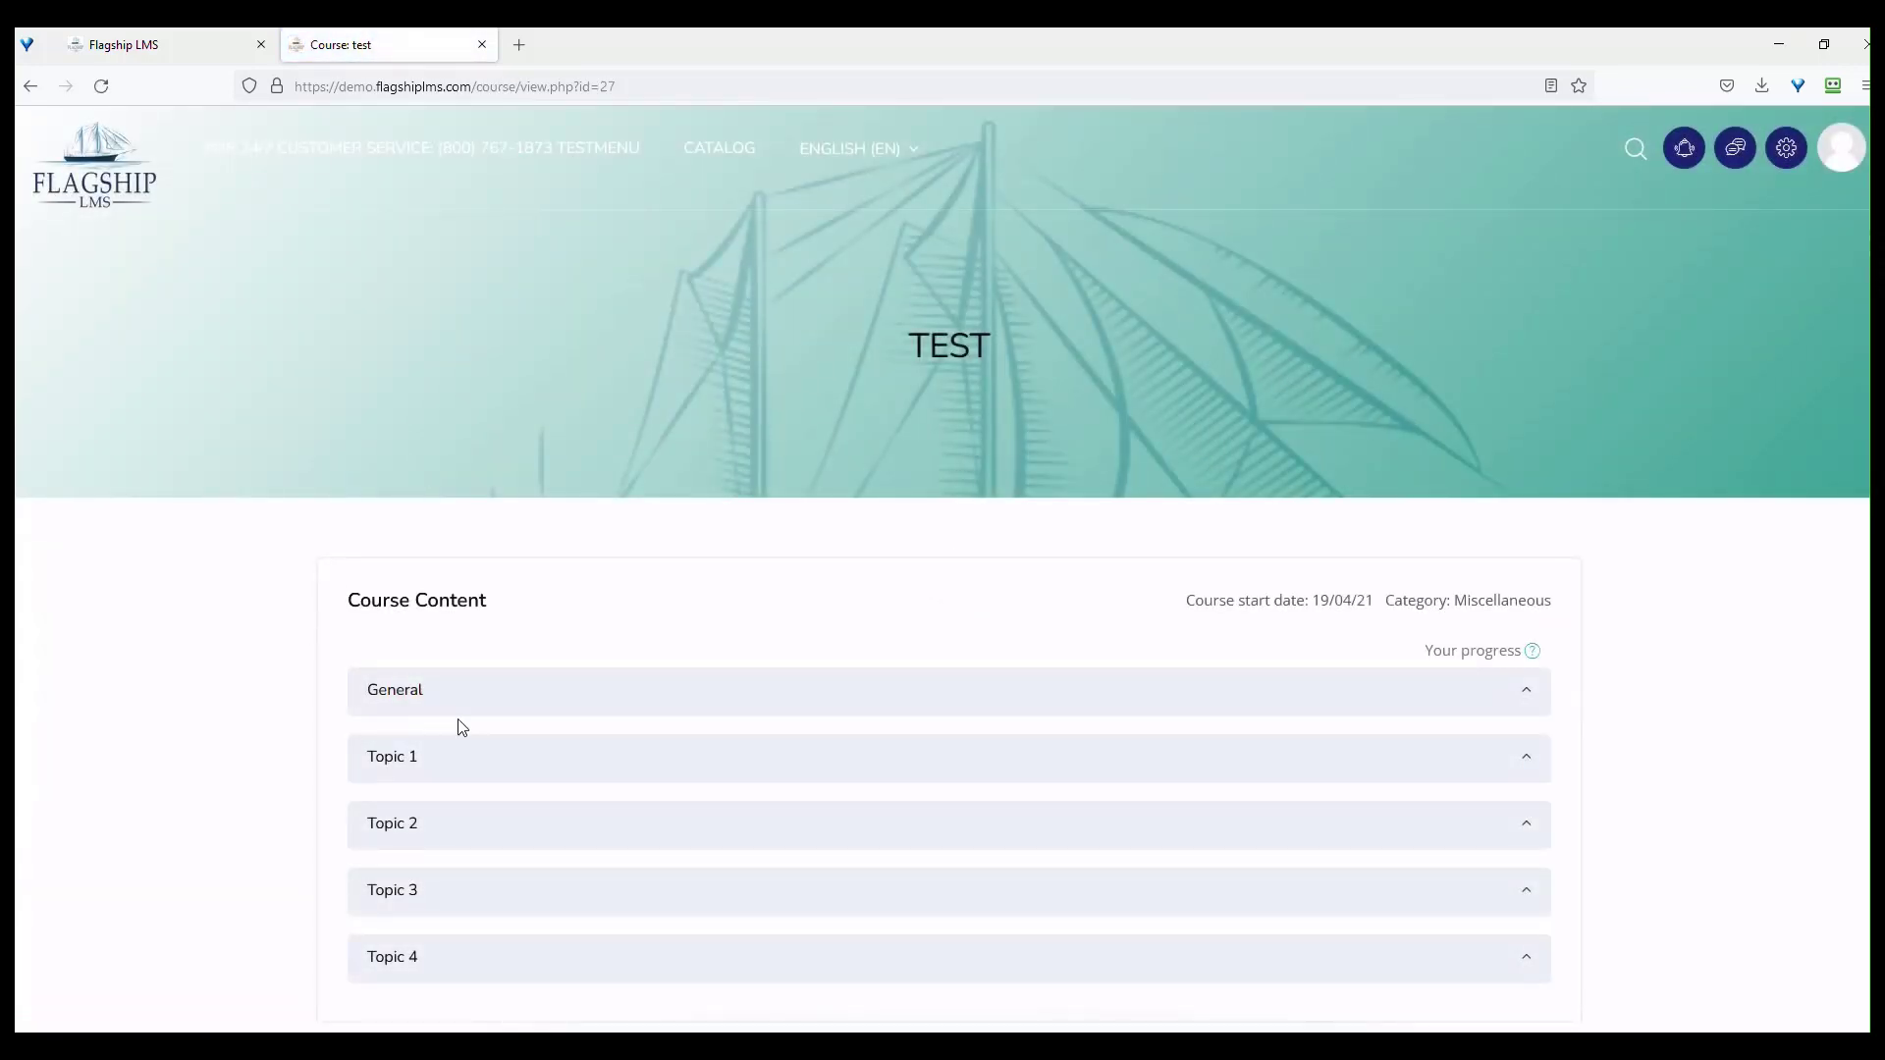
left_click(478, 701)
scroll(479, 701, "down", 3)
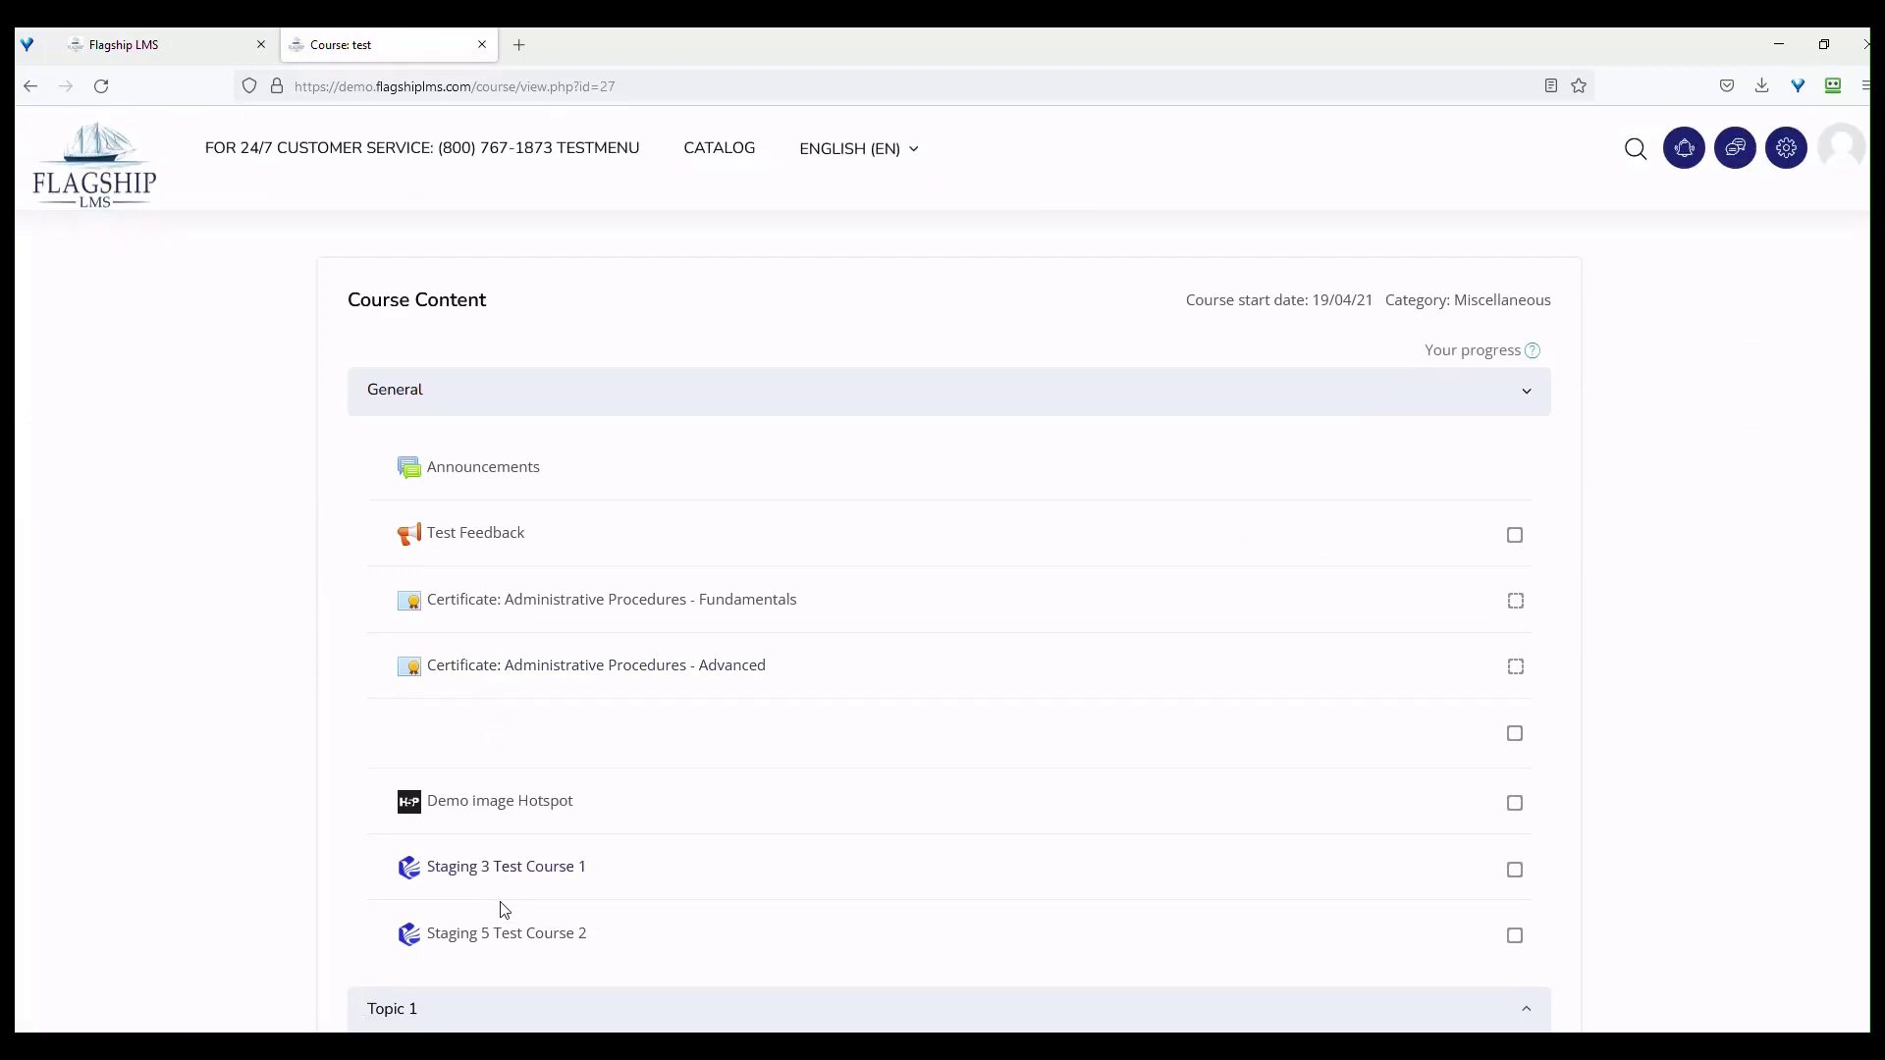
left_click(494, 946)
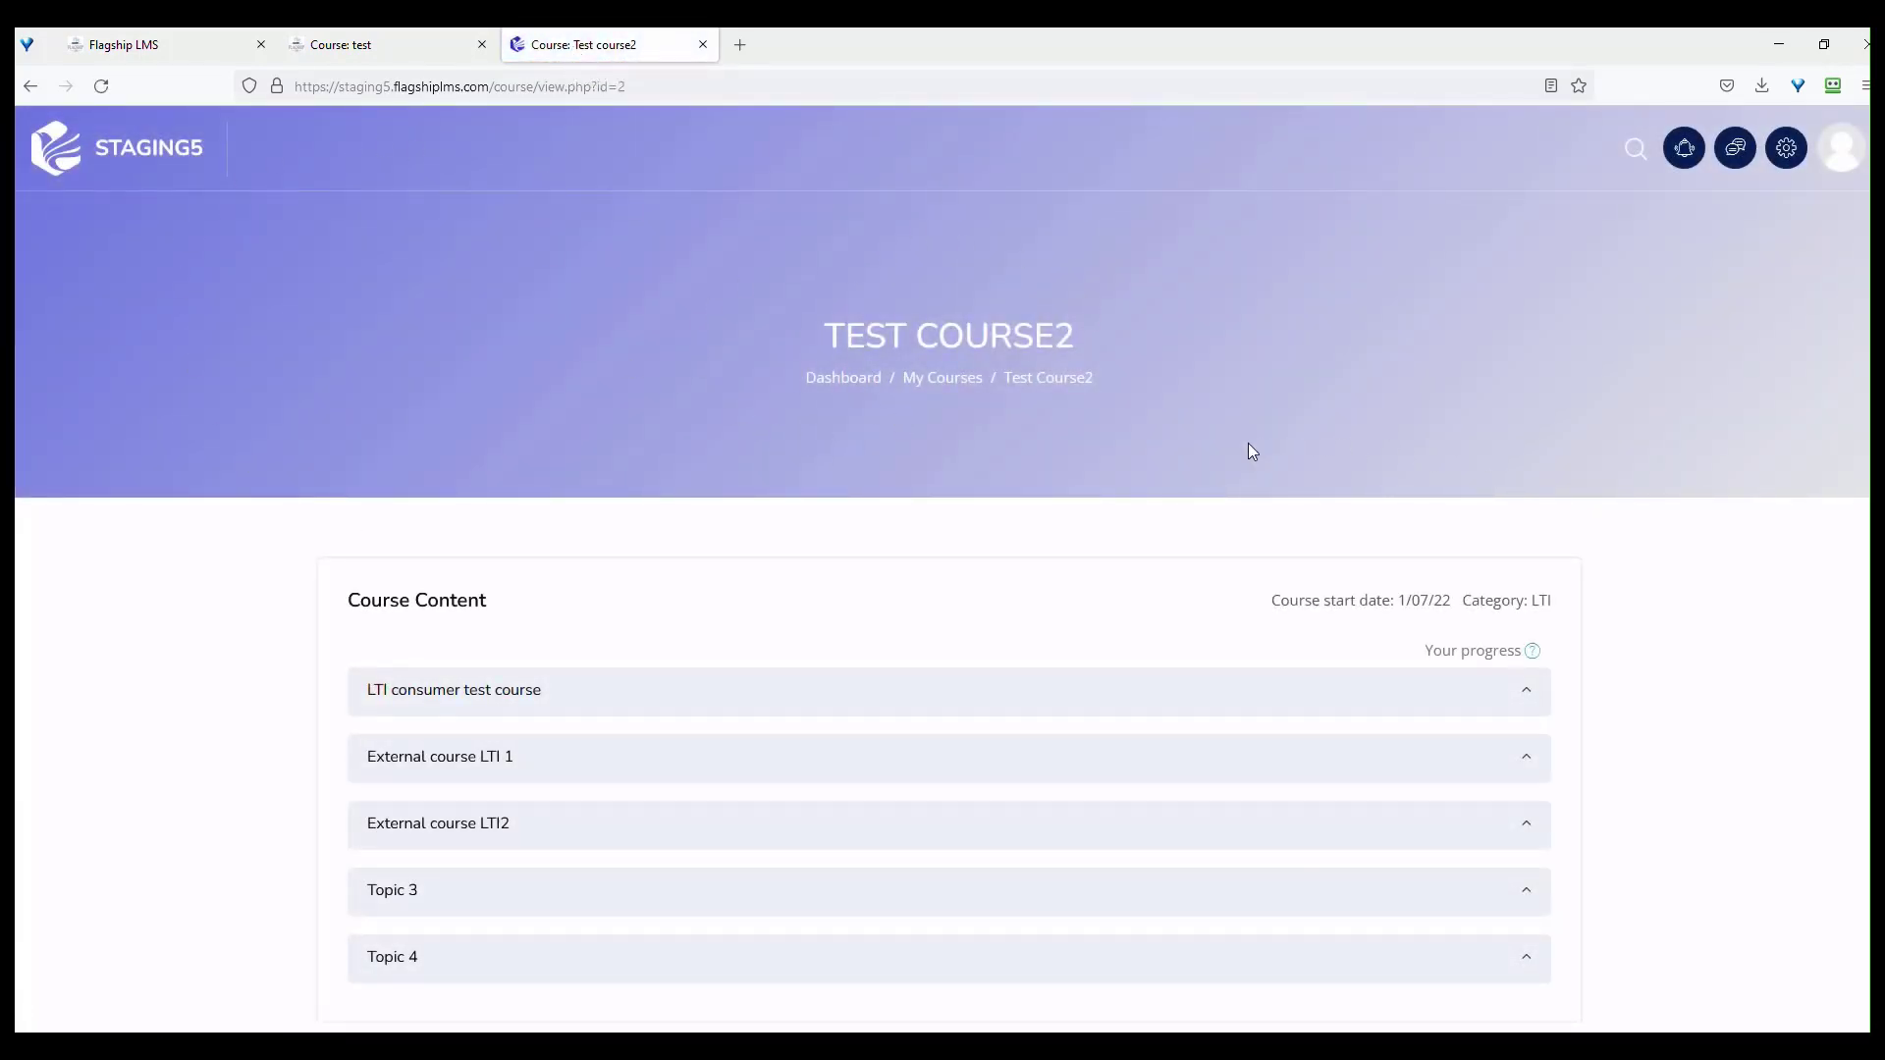
scroll(938, 551, "down", 2)
left_click(829, 496)
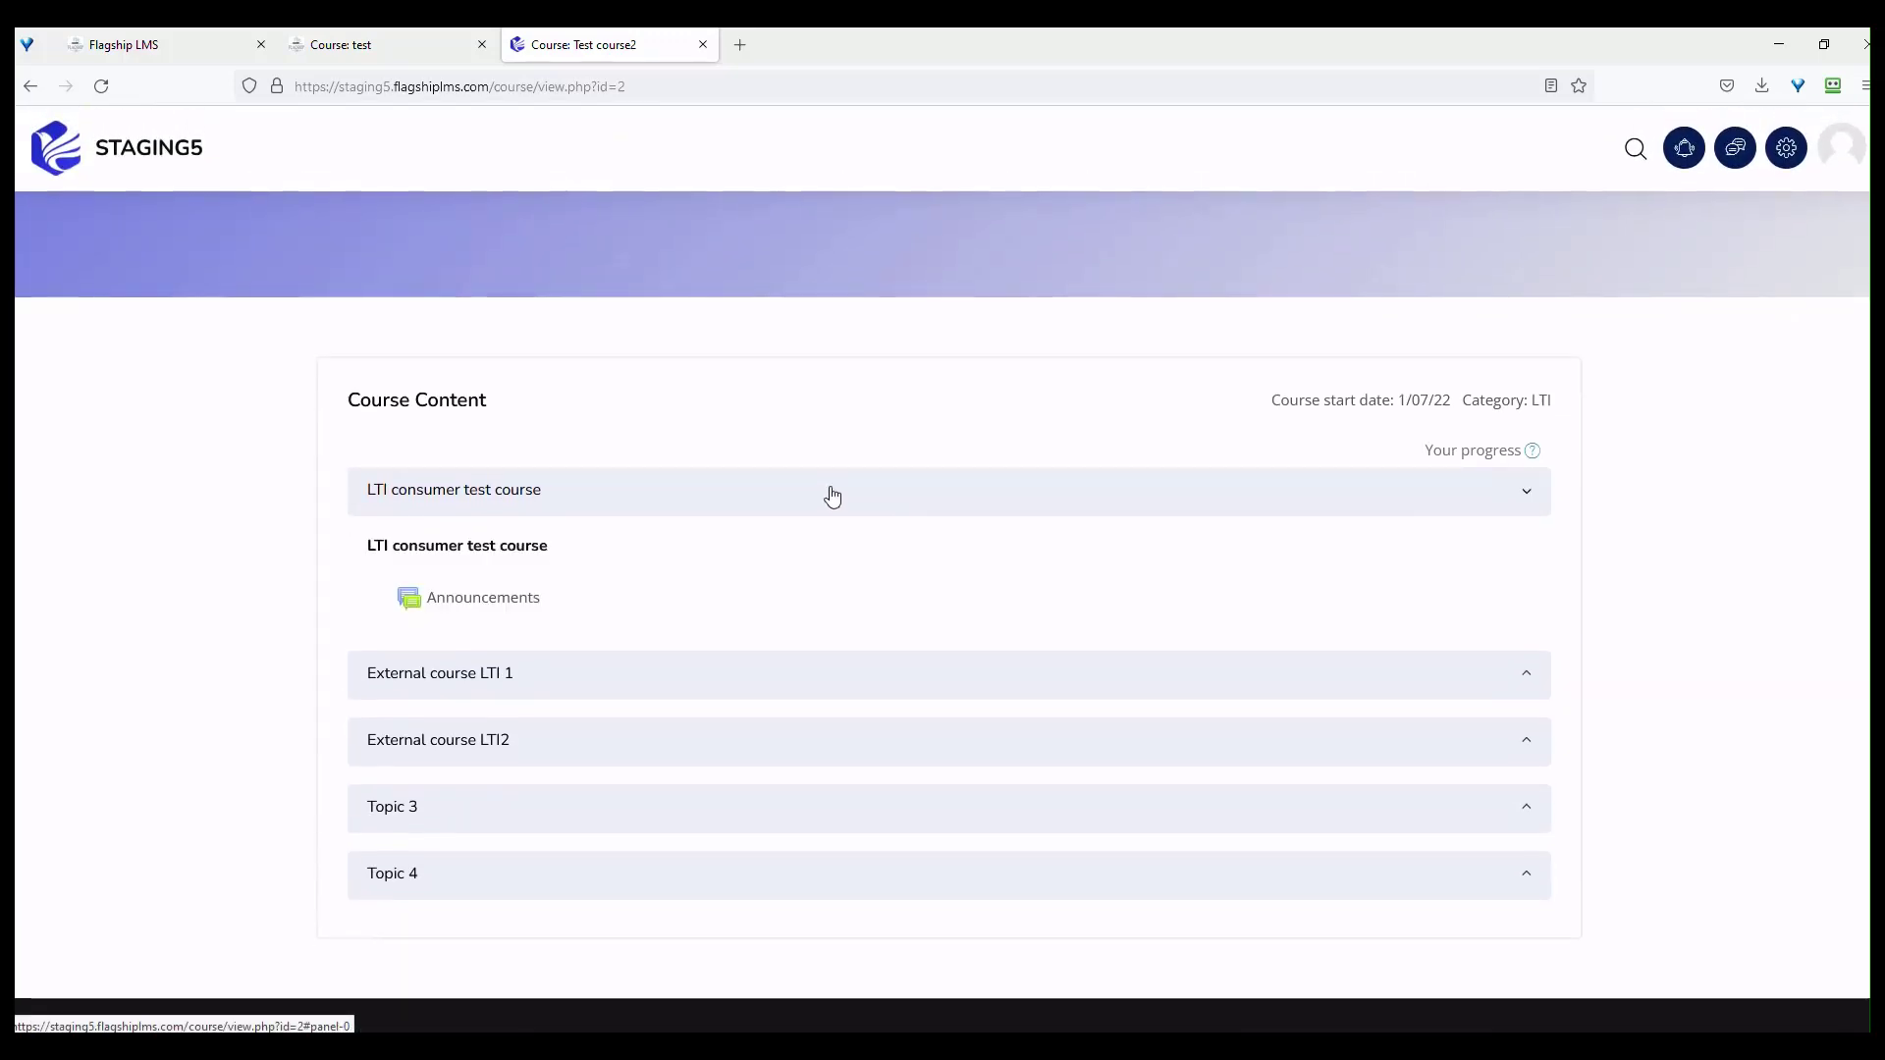
left_click(833, 496)
left_click(809, 560)
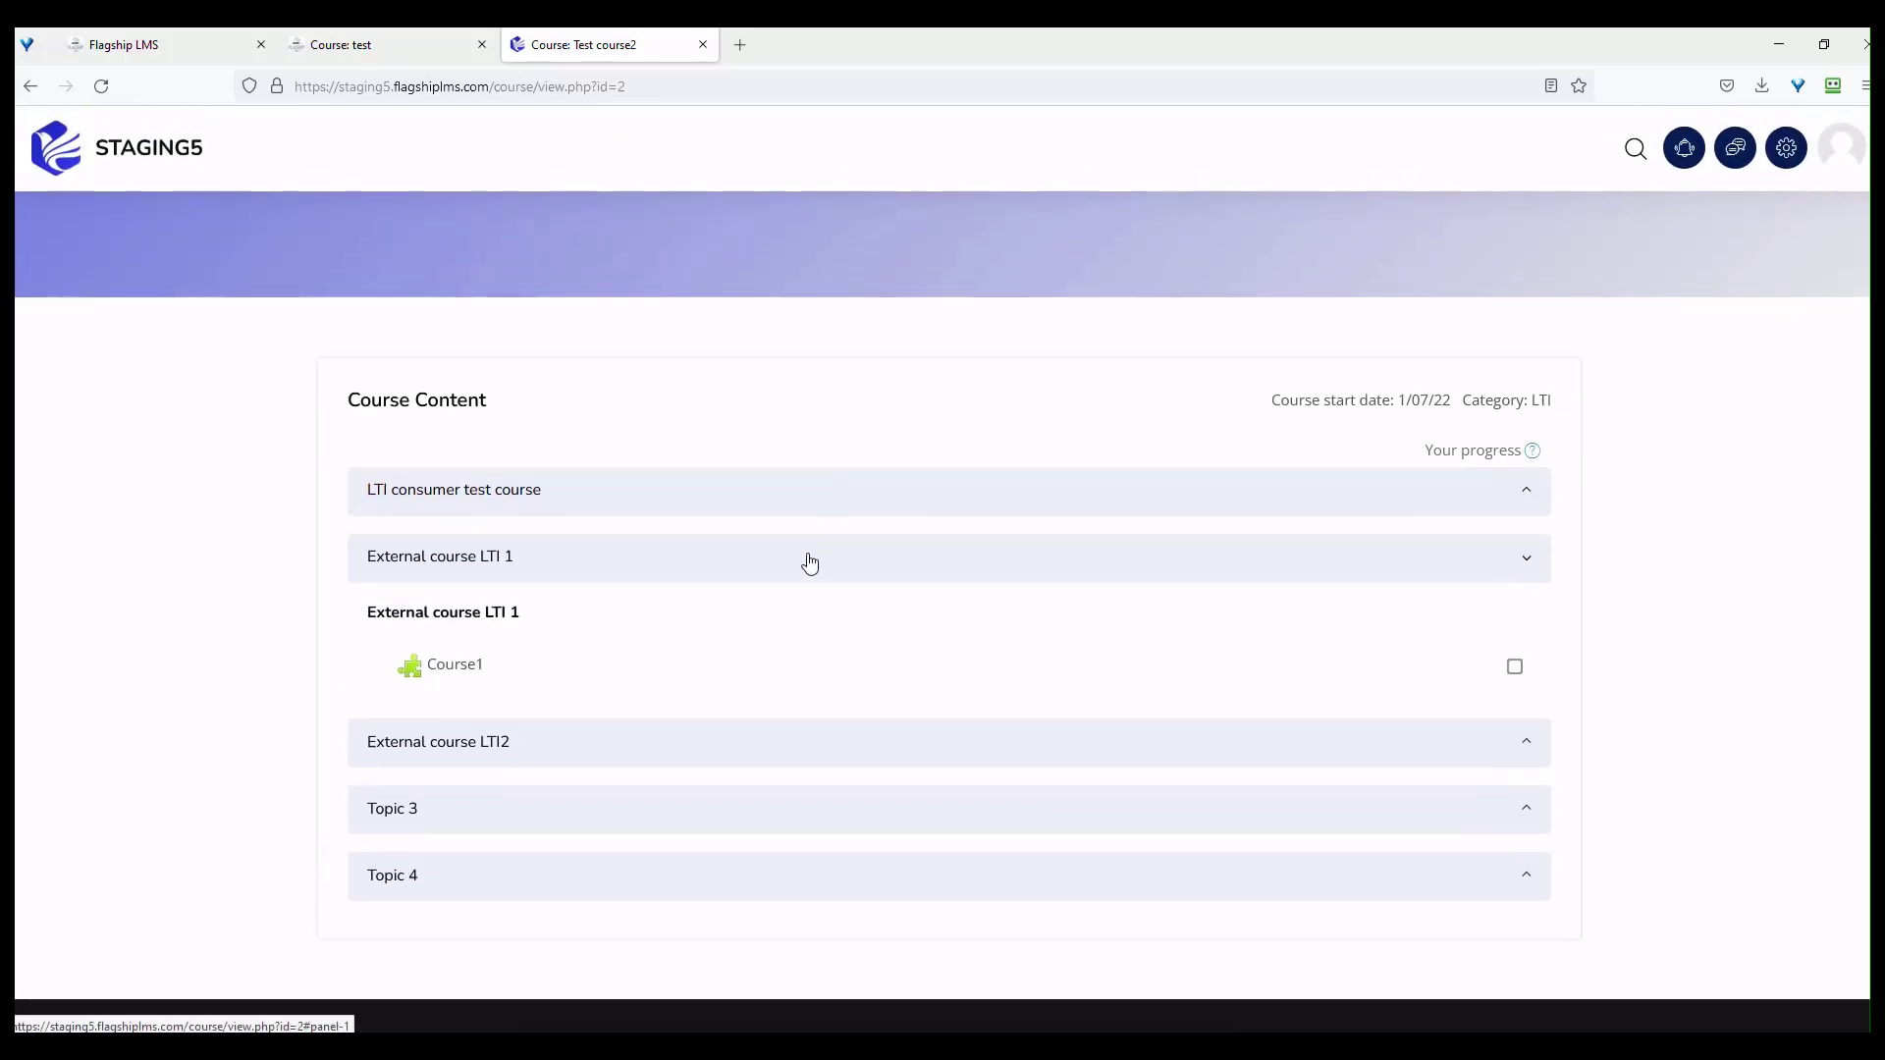
left_click(809, 561)
left_click(789, 636)
left_click(787, 636)
left_click(759, 699)
left_click(760, 700)
left_click(1836, 167)
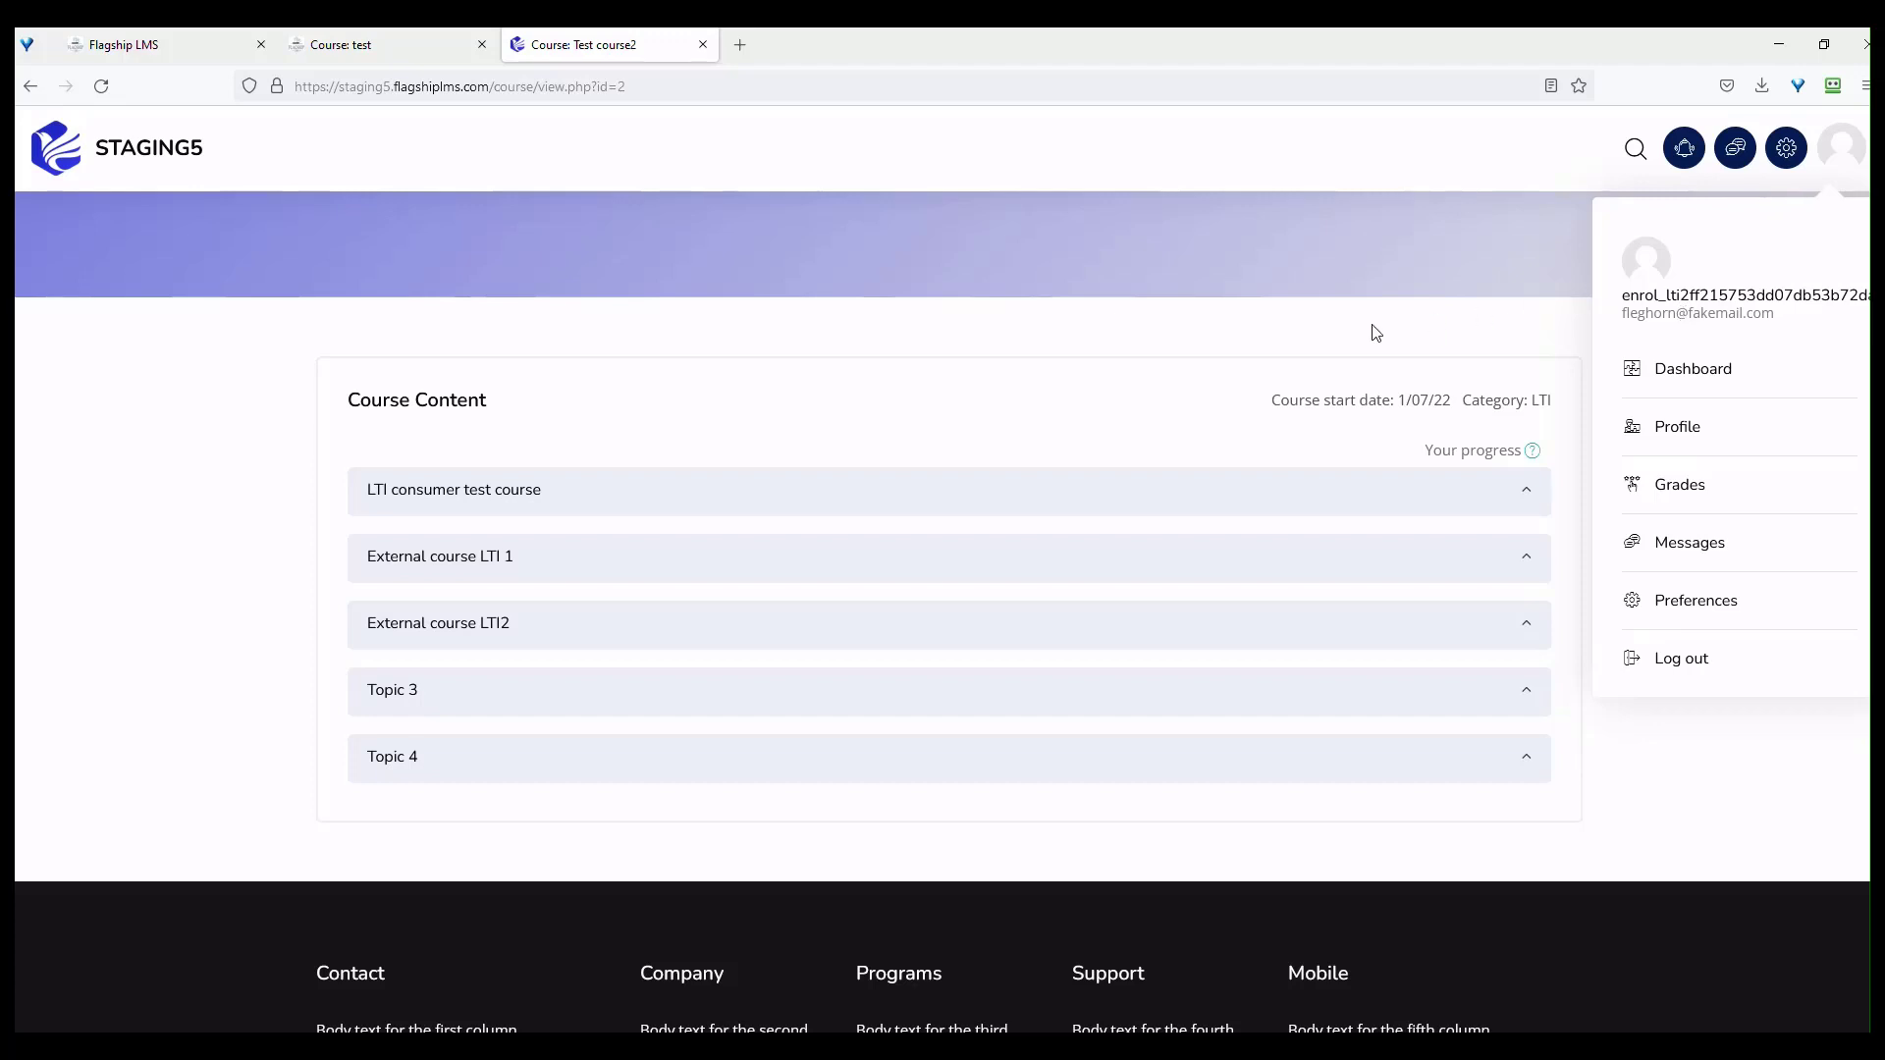
left_click(1185, 324)
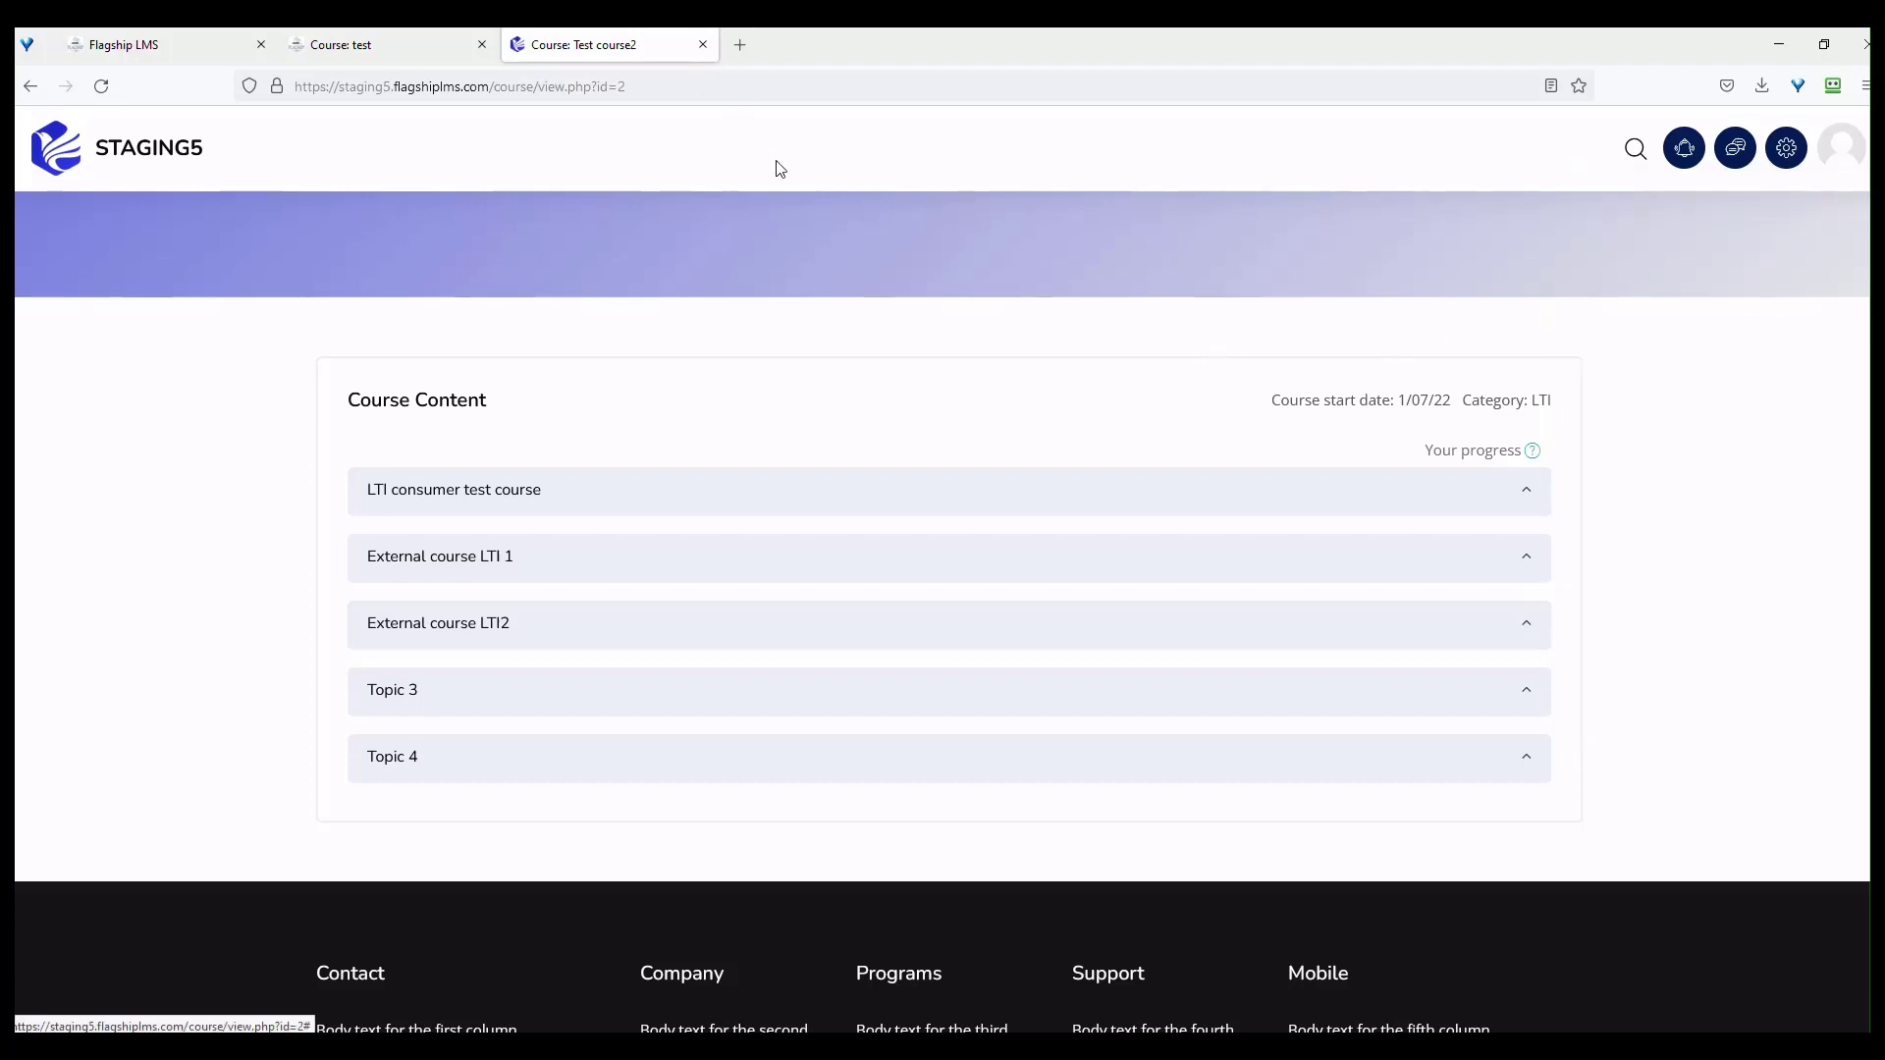
- Close the Staging5 Test course2 tab
left_click(703, 45)
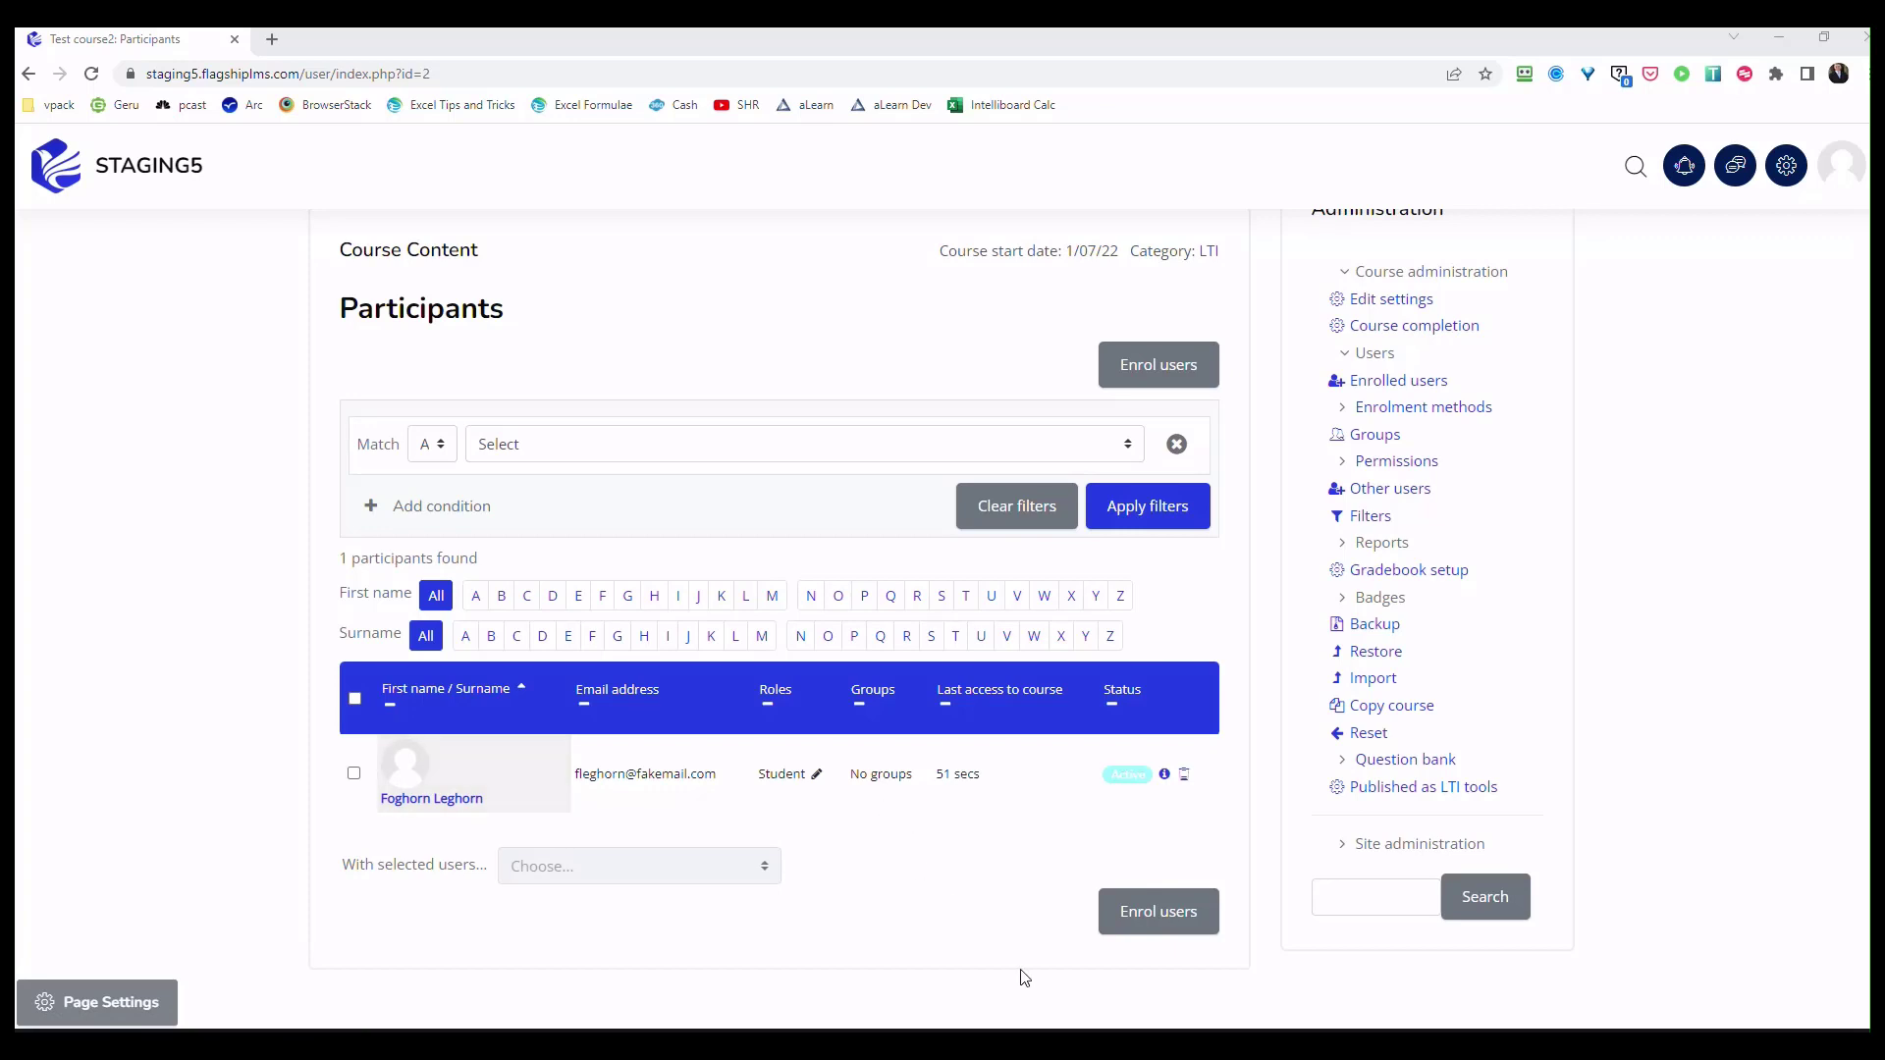
- Switch to the Photos window showing LTI Diagram.png
key("alt+Tab")
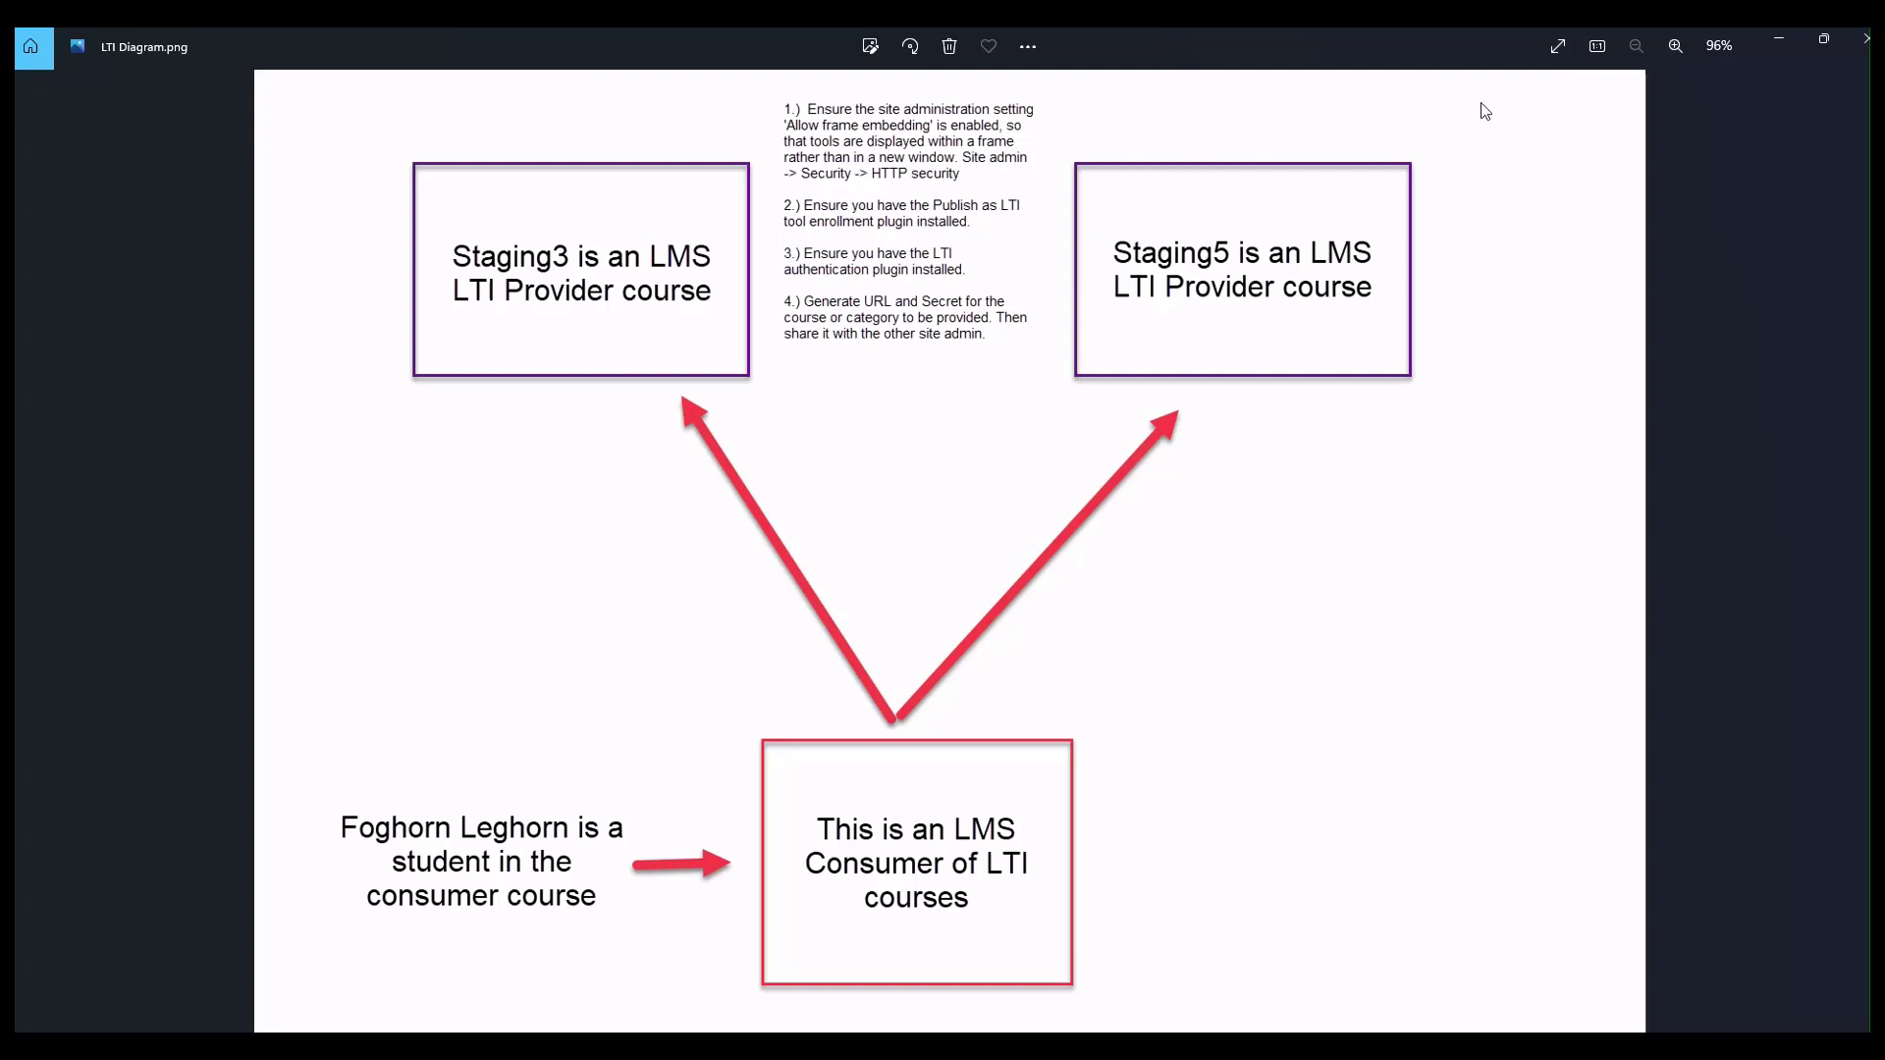
- Minimize the Photos window to bring back Staging3's Test course1 Participants page
left_click(1778, 43)
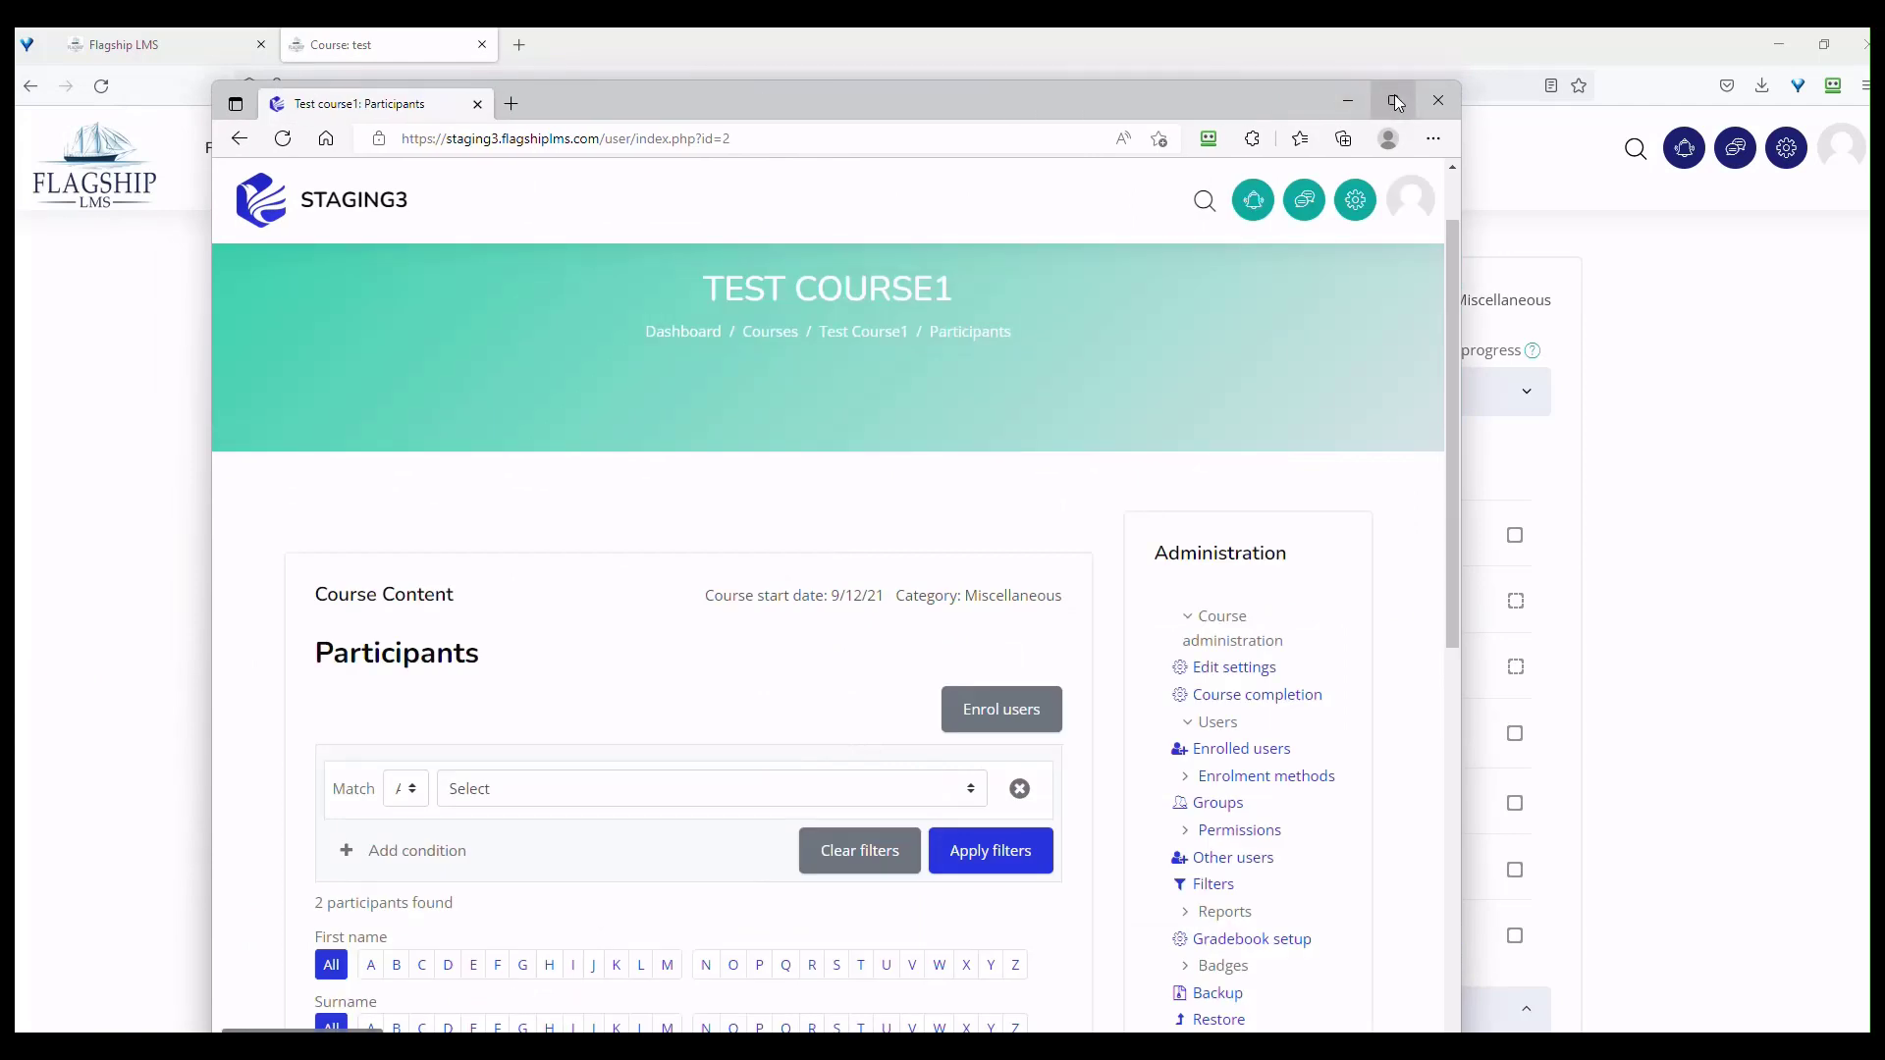
- Maximize the Staging3 Participants page and highlight the second LTI user's generated e-mail address
left_click(1395, 101)
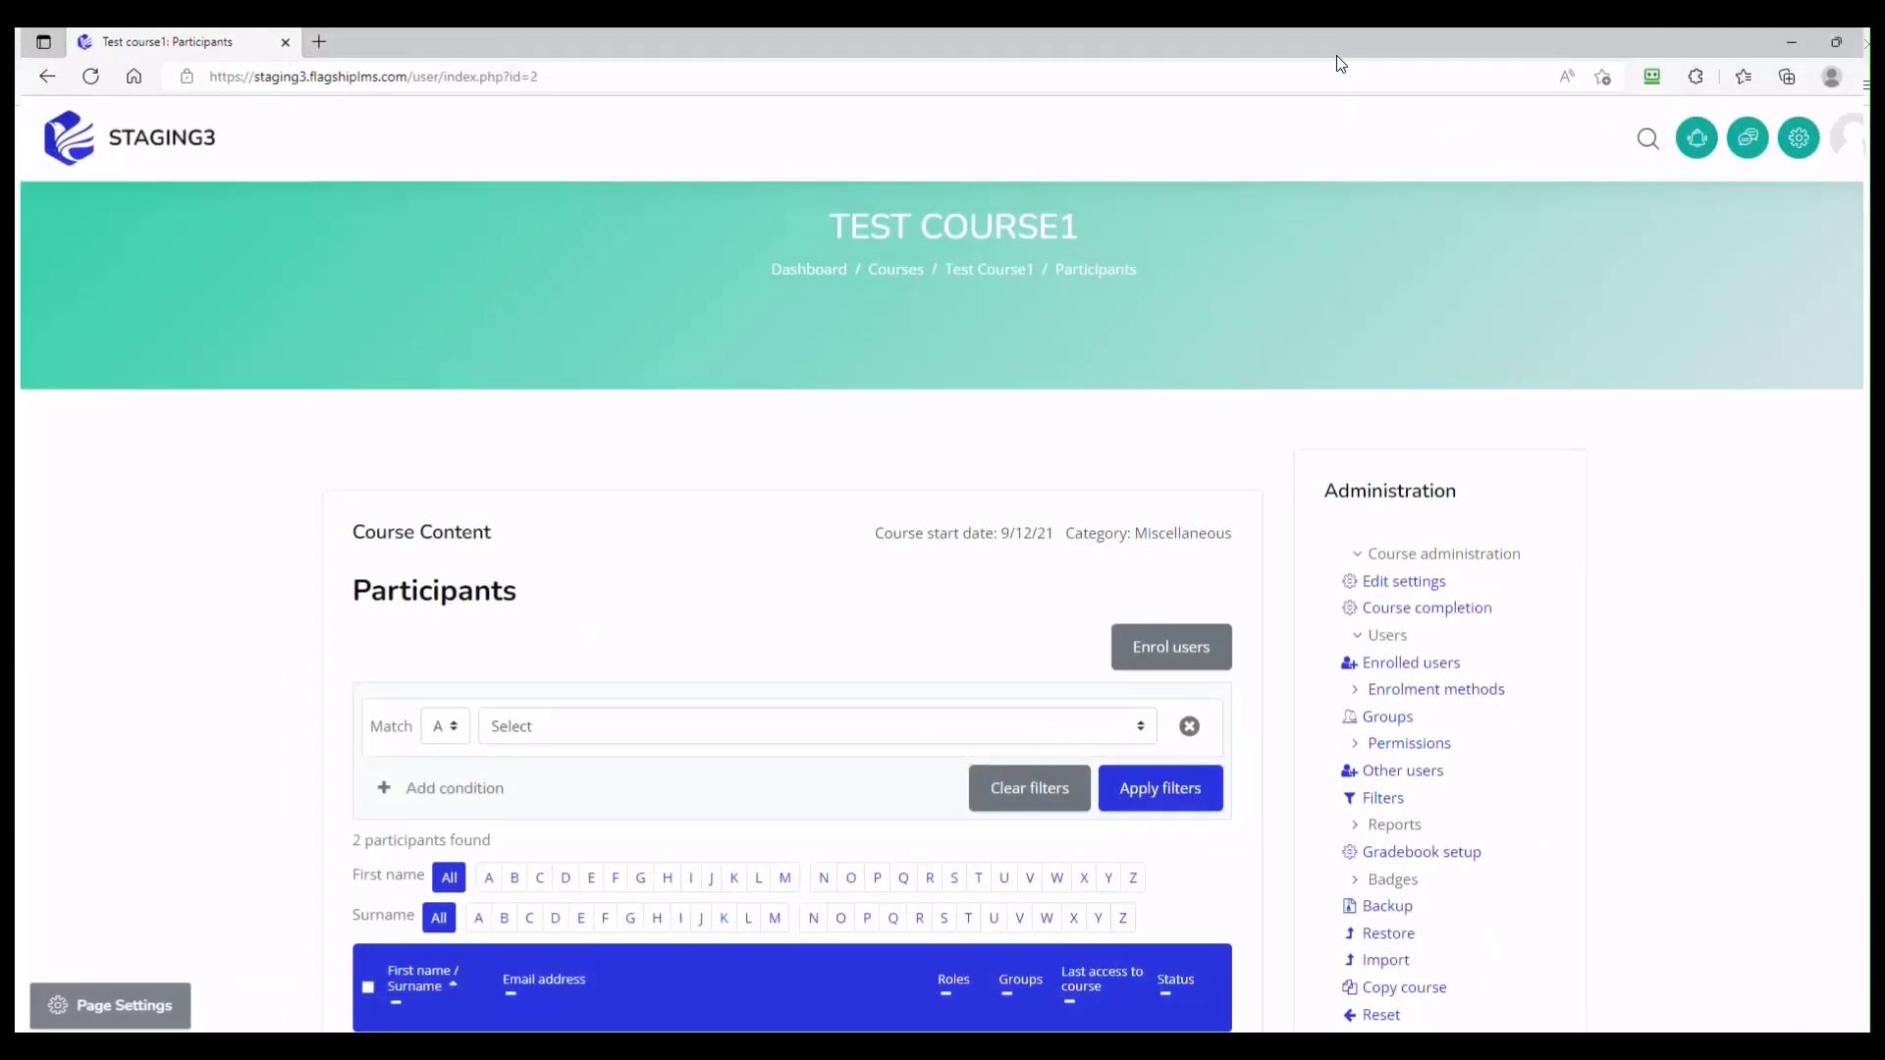
scroll(644, 591, "down", 7)
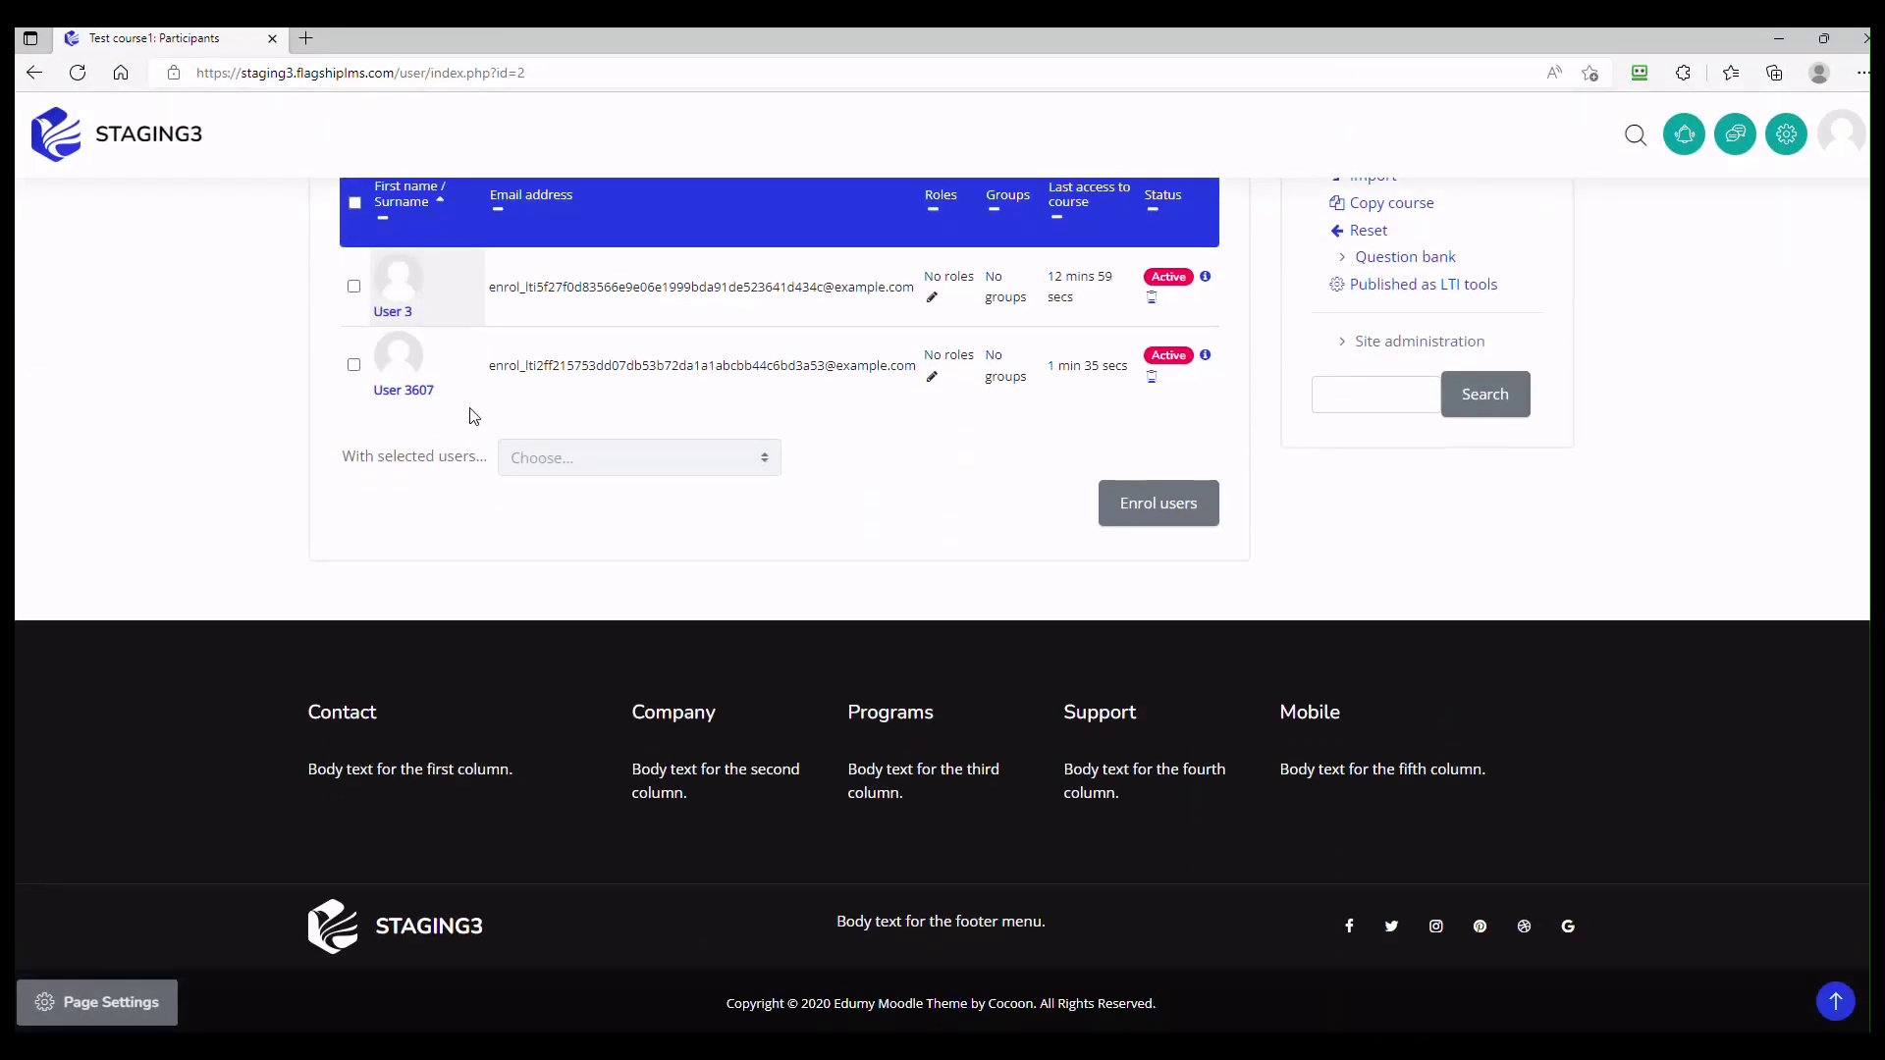
scroll(471, 412, "up", 4)
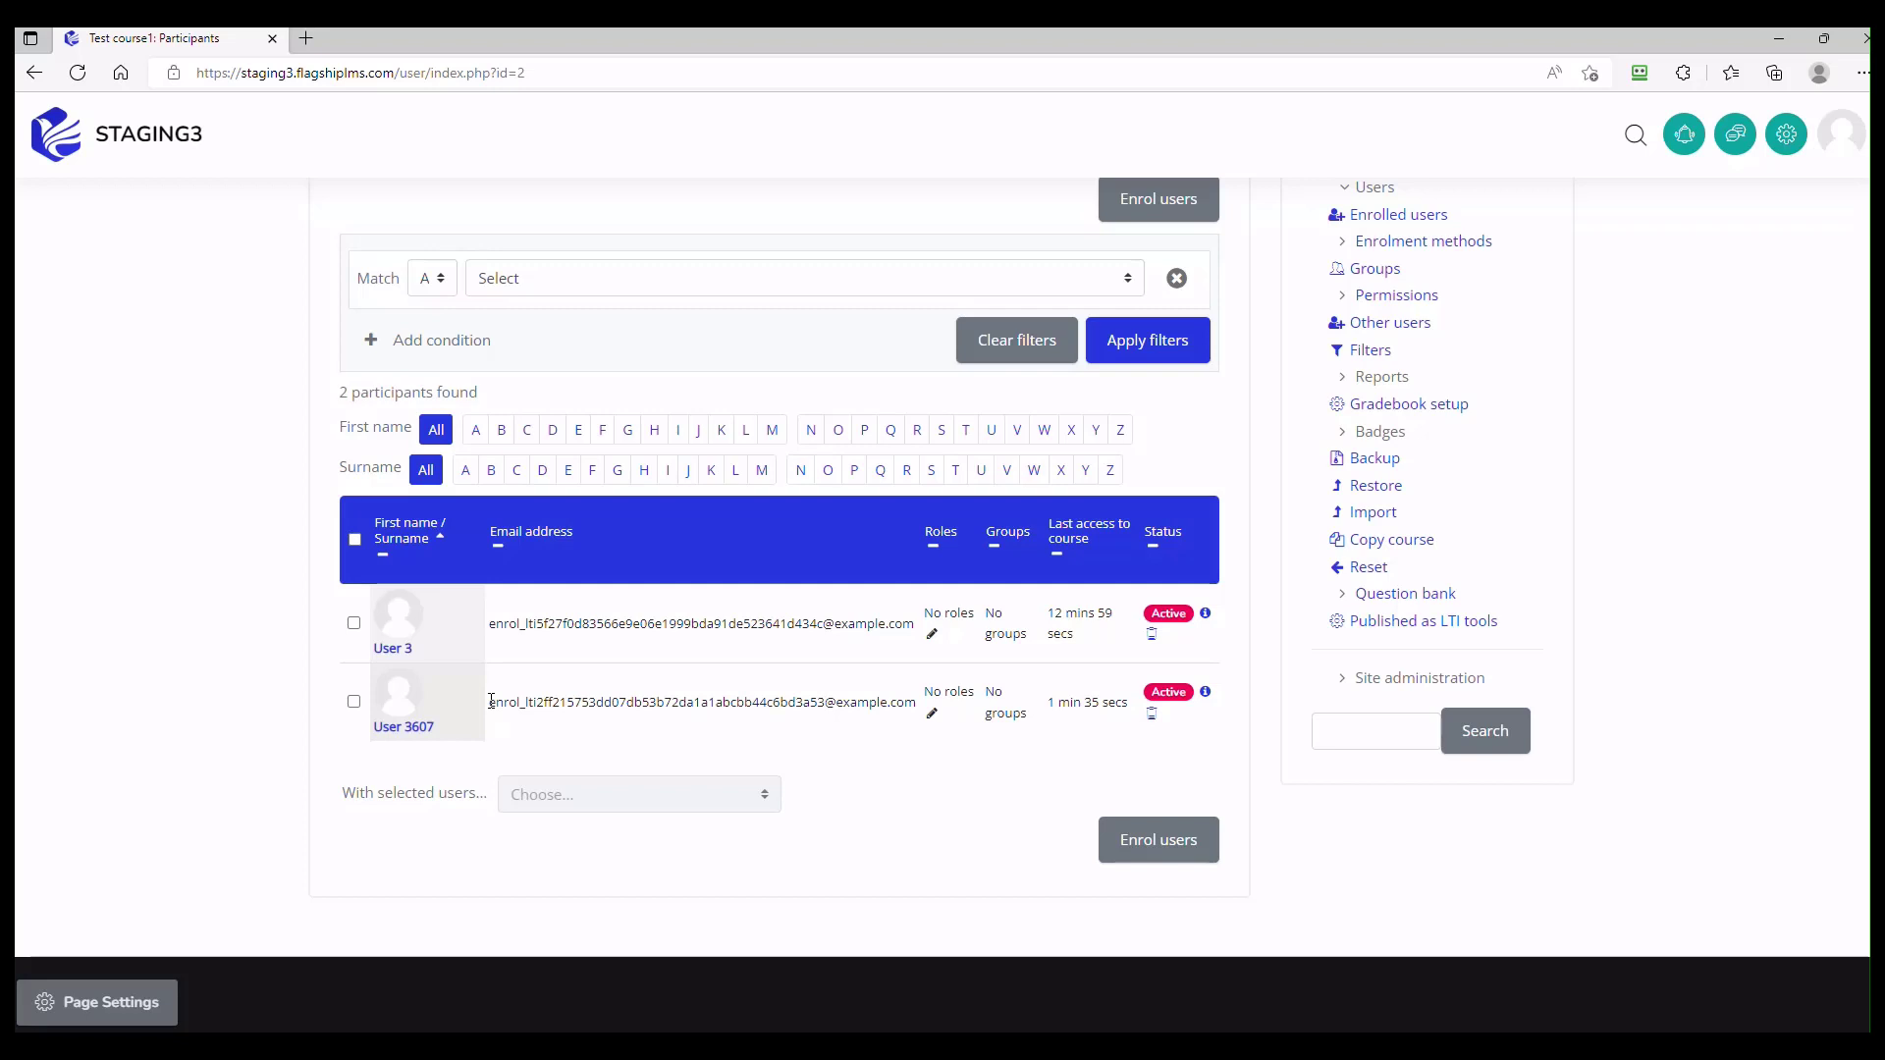
left_click_drag(491, 700, 917, 708)
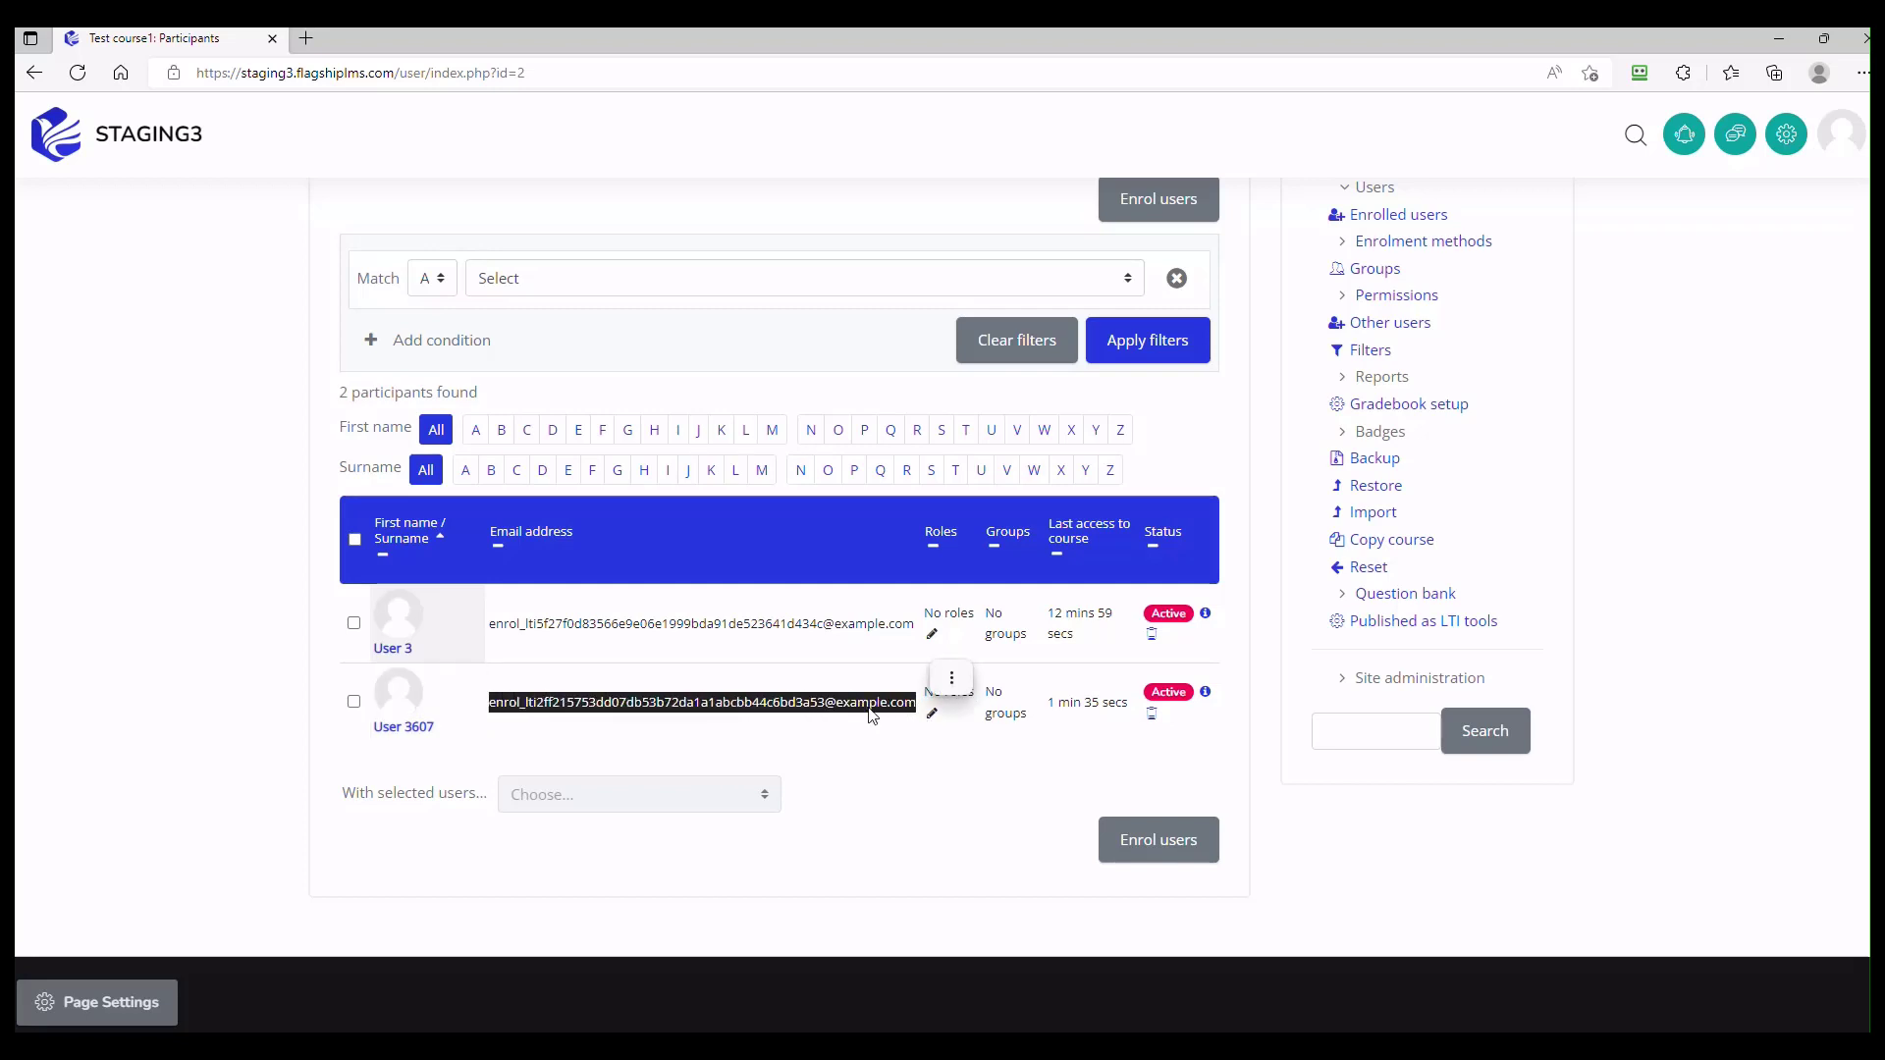
left_click(823, 715)
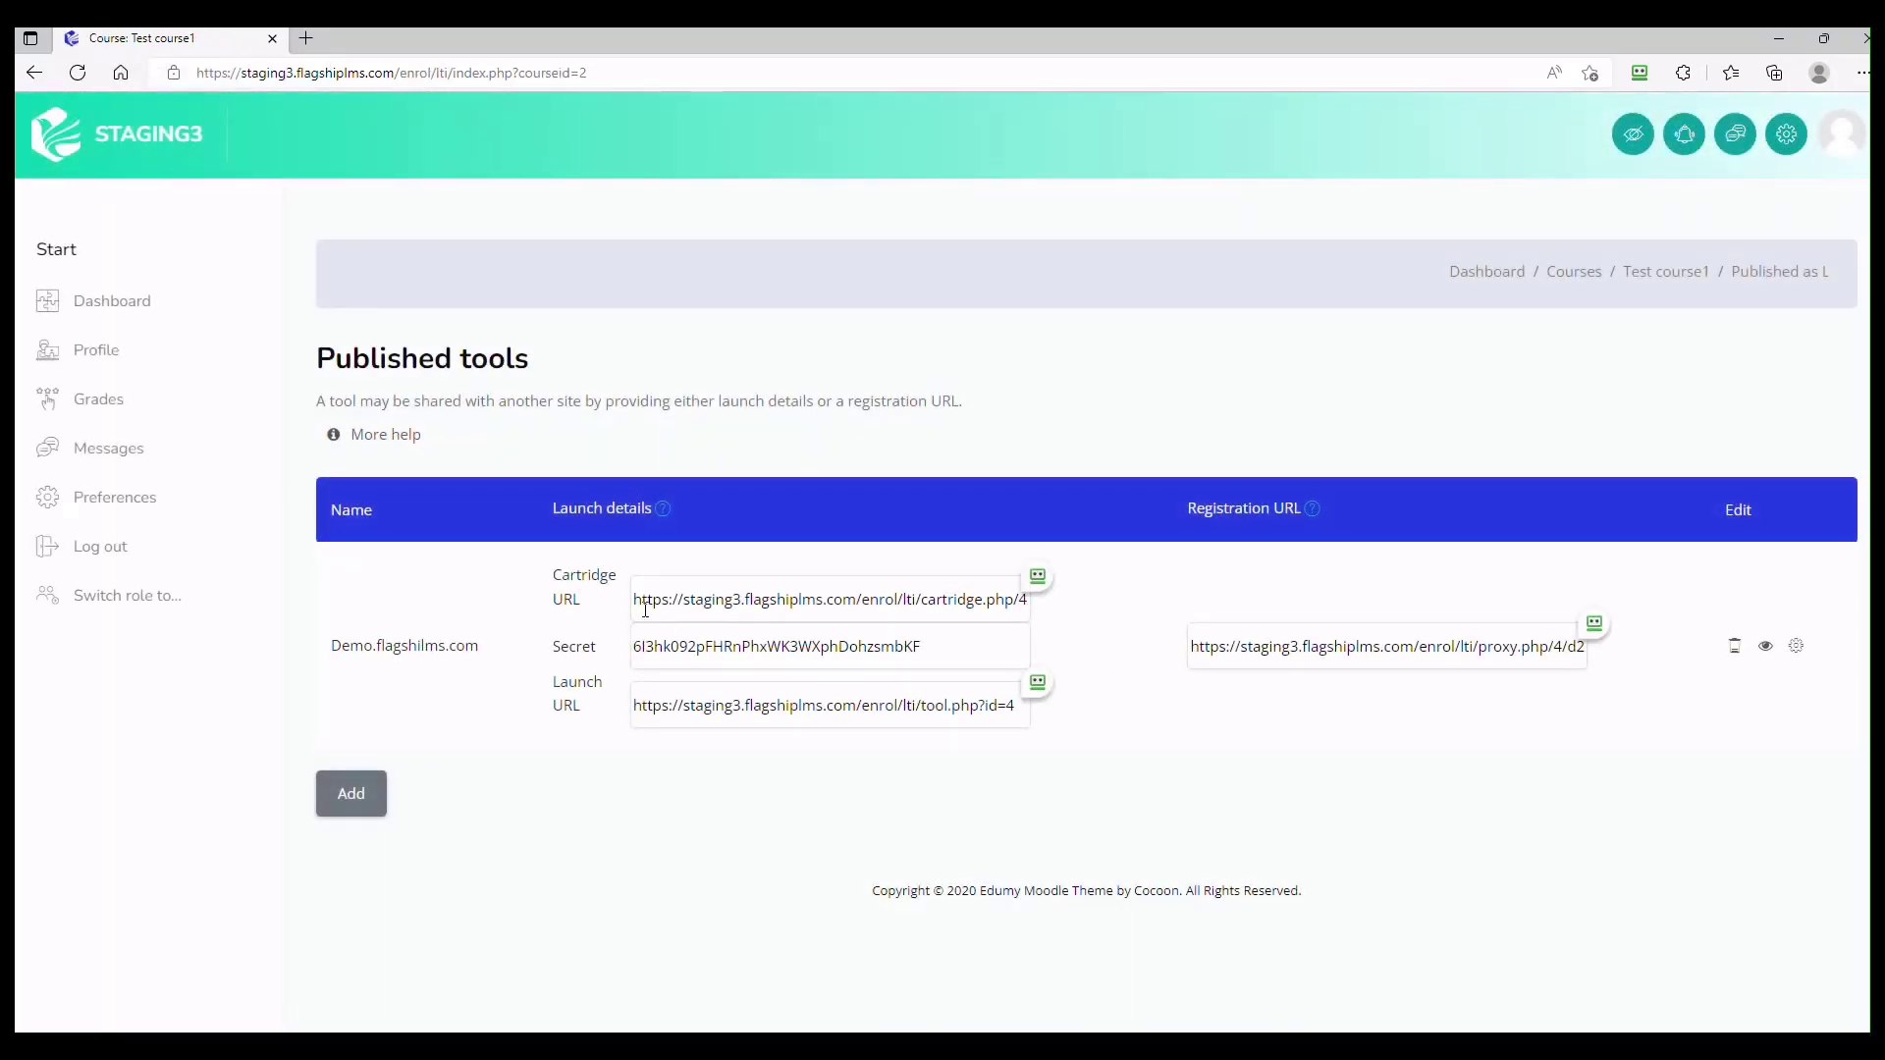
- Highlight the Demo.flagshilms.com tool's cartridge URL on the Published tools page
left_click_drag(635, 600, 619, 661)
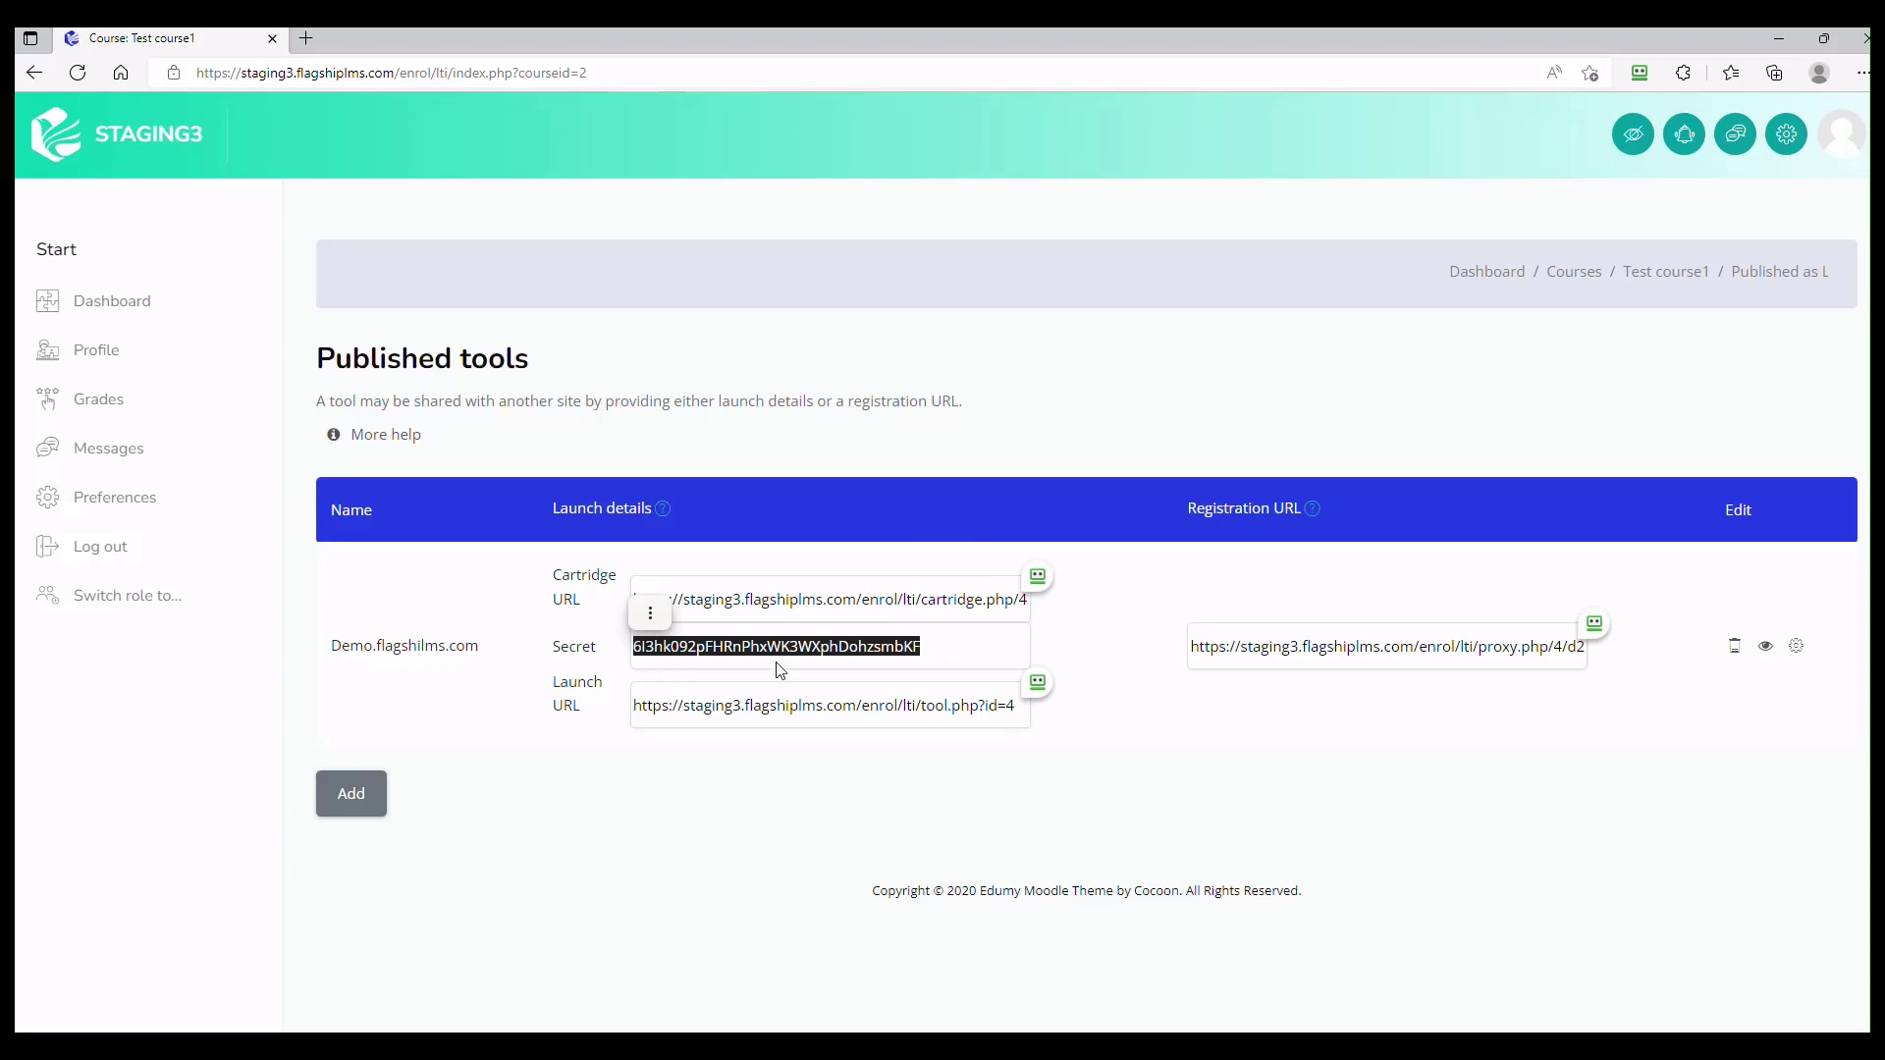